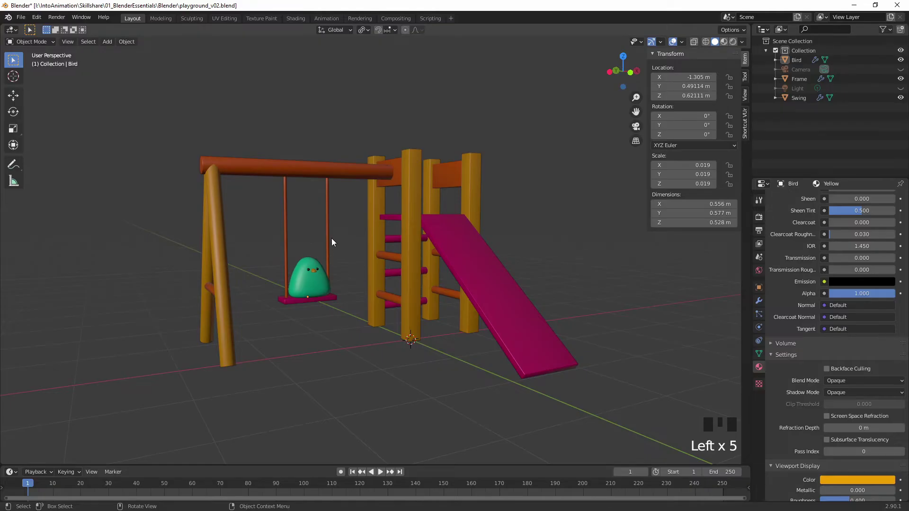
Test-tilt the swing around the beam, then undo the rotation and deselect it
left_click(327, 206)
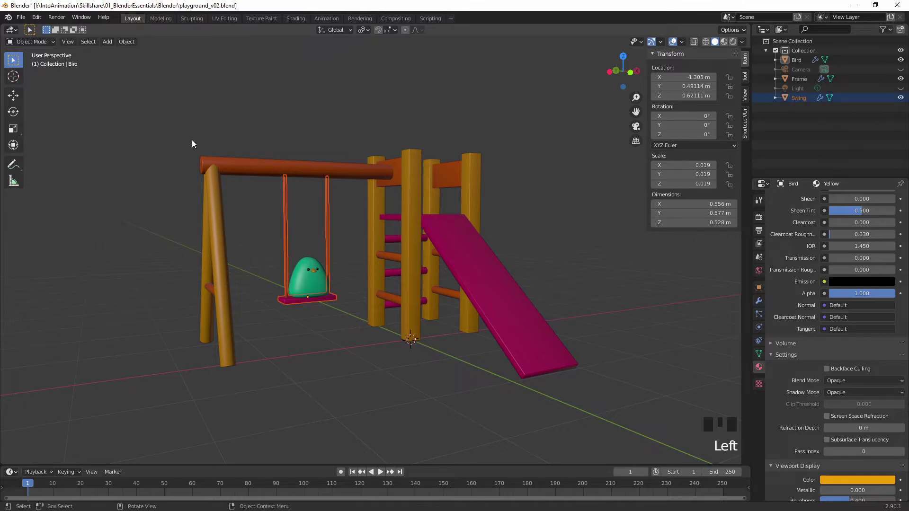
left_click(18, 115)
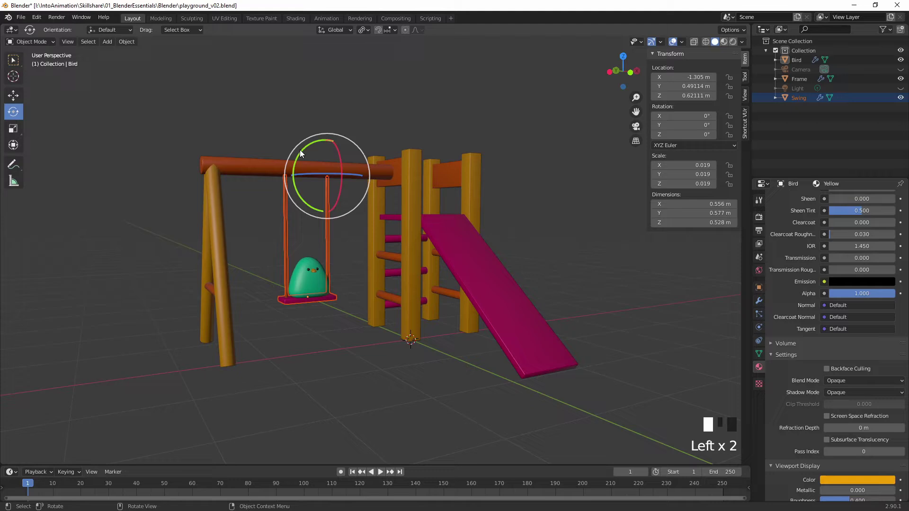
left_click_drag(336, 152, 320, 220)
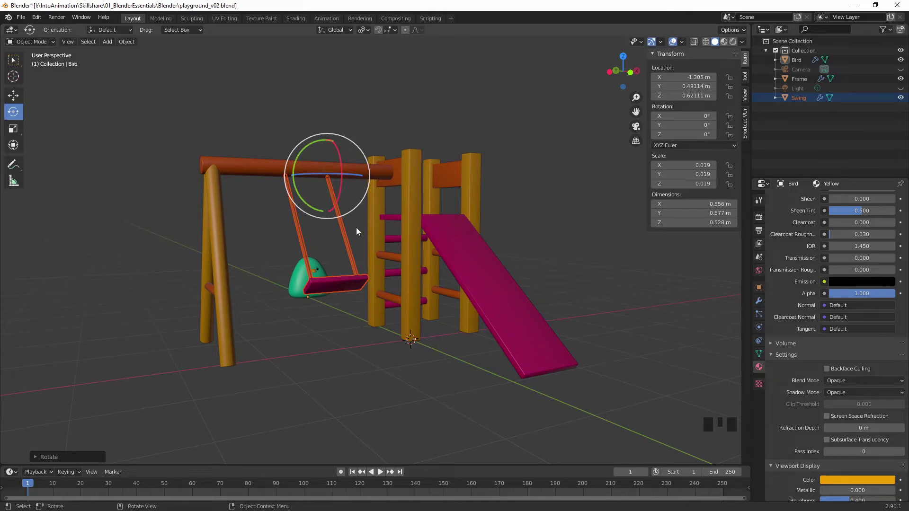
key("ctrl+z")
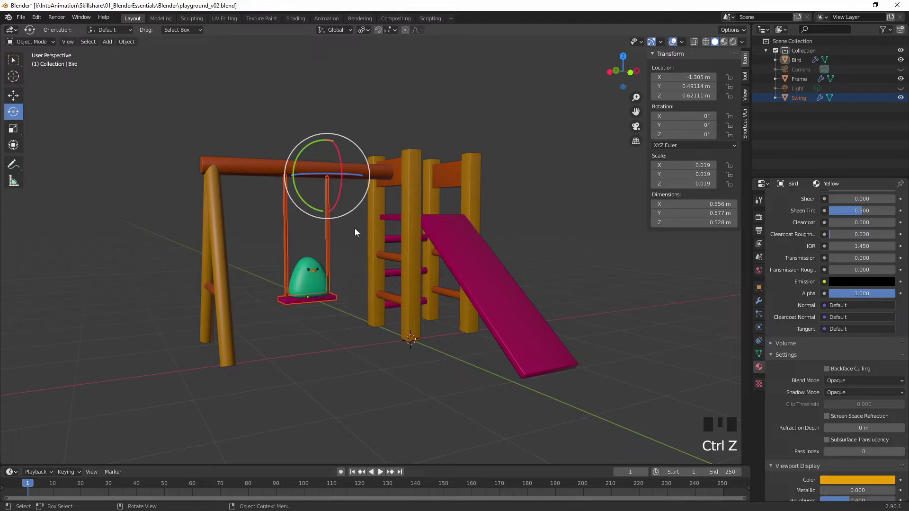
left_click(345, 237)
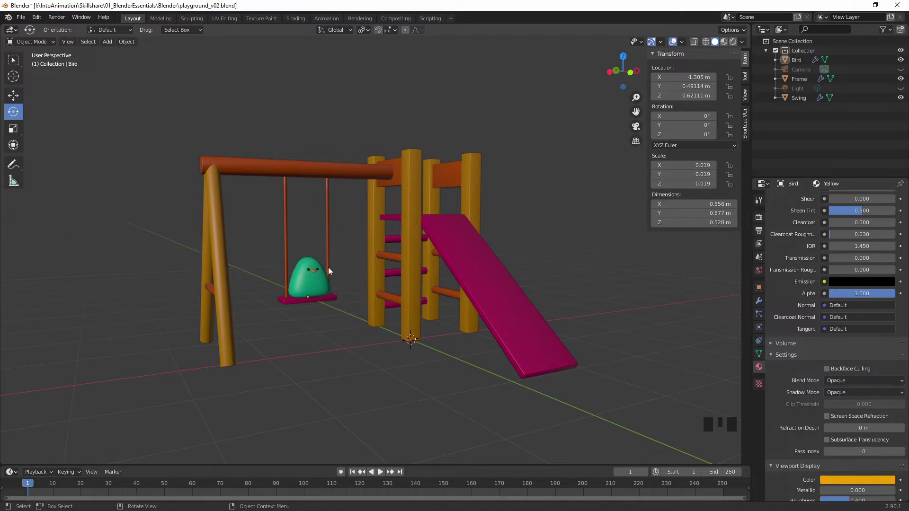
From the front view, snap the 3D cursor to the swing's origin on the beam
mouse_move(334, 274)
middle_mouse_down()
mouse_move(366, 277)
mouse_move(342, 278)
mouse_move(332, 266)
middle_mouse_up()
key("KP_1")
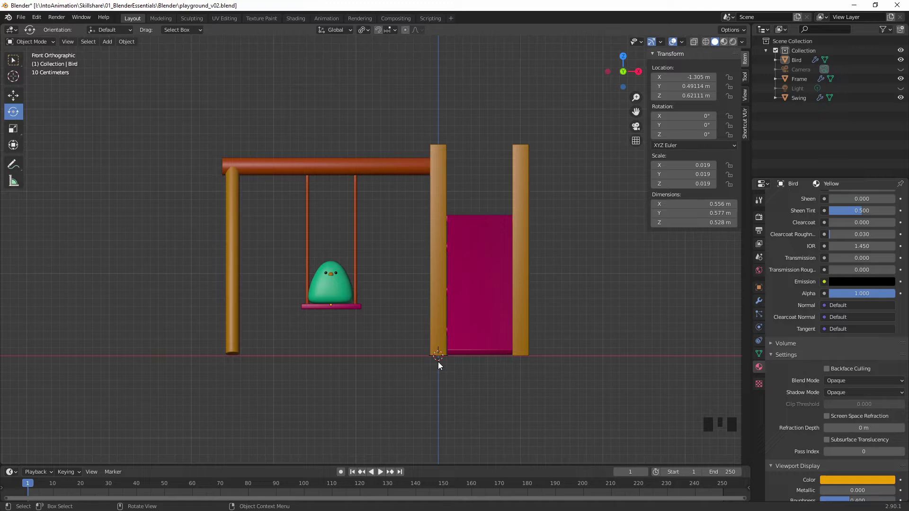
left_click(355, 219)
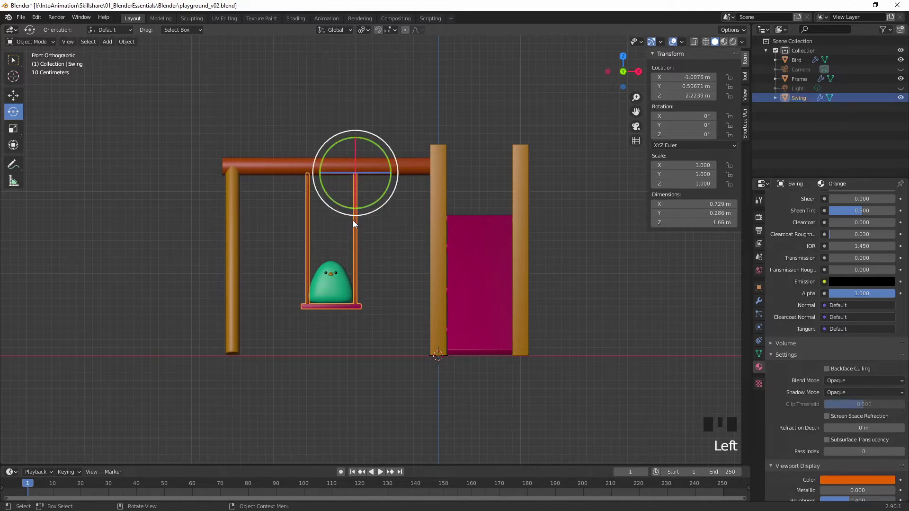
key("w")
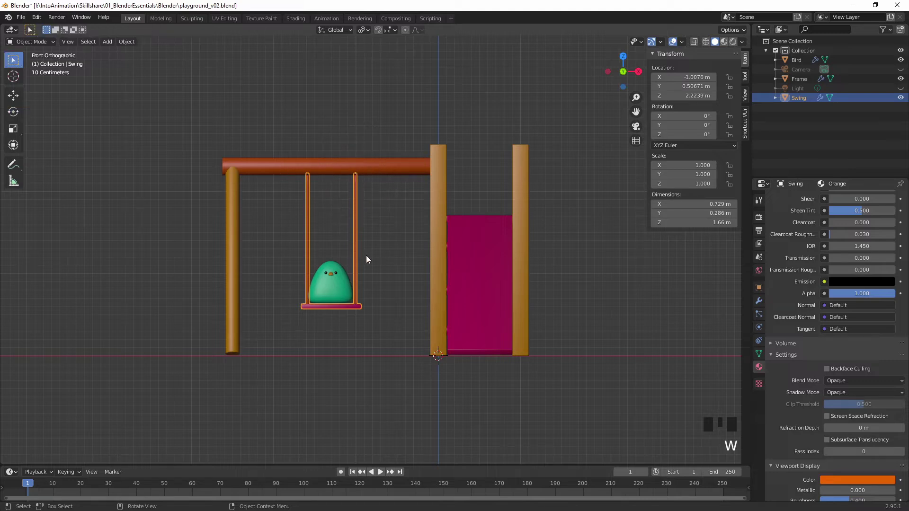
right_click(356, 218)
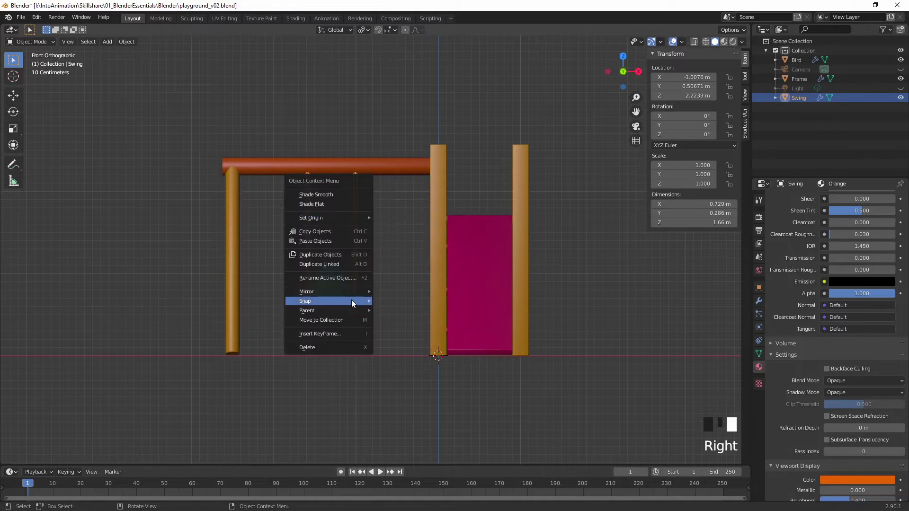
mouse_move(353, 300)
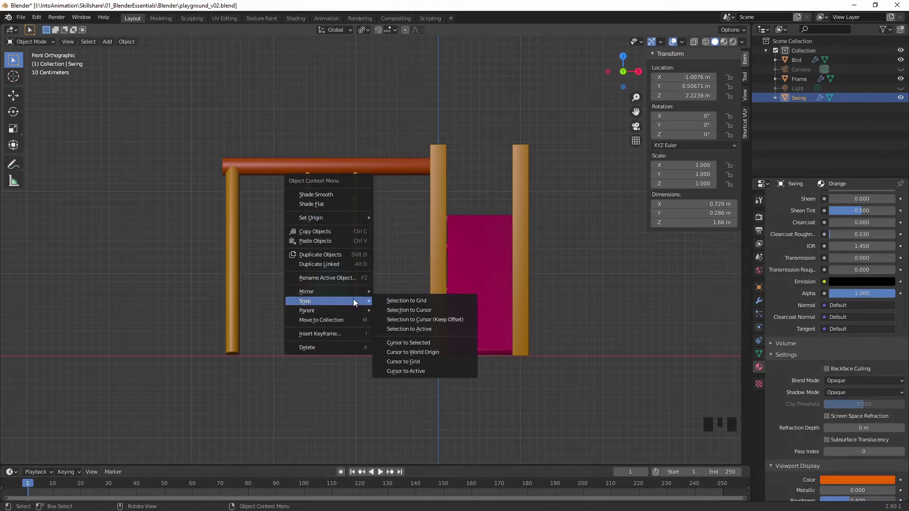
left_click(424, 343)
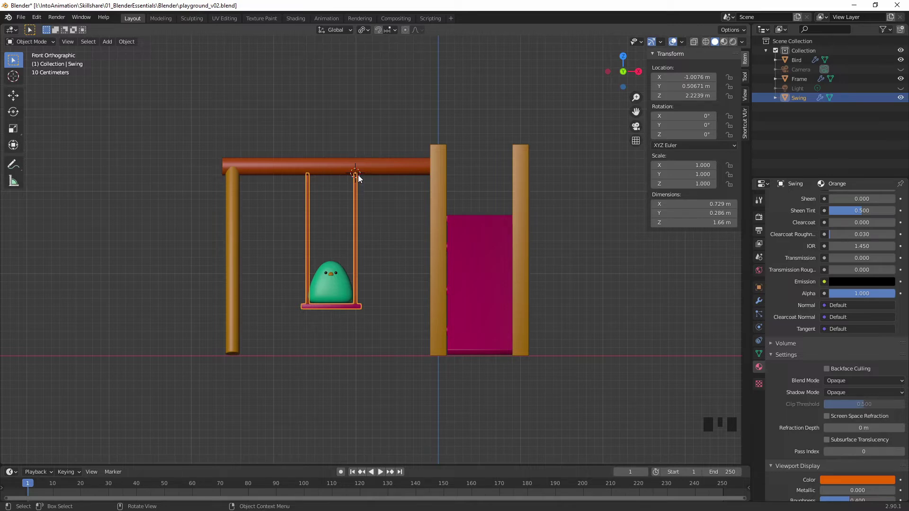
Add a single-bone armature at the 3D cursor on the swing's top beam
key("shift+a")
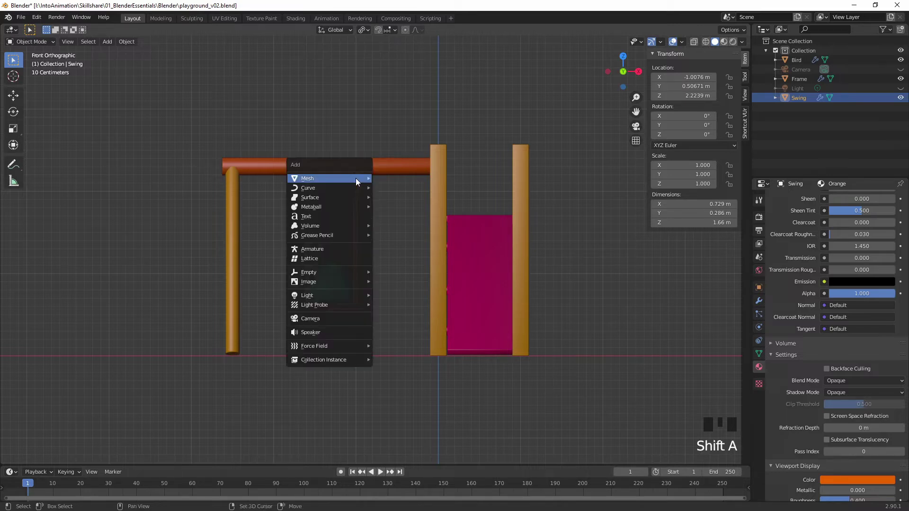
mouse_move(353, 178)
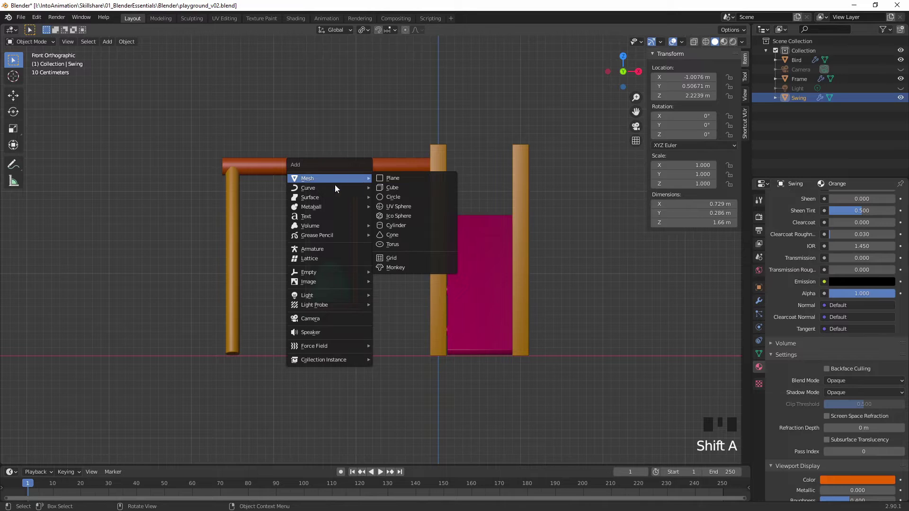
left_click(315, 249)
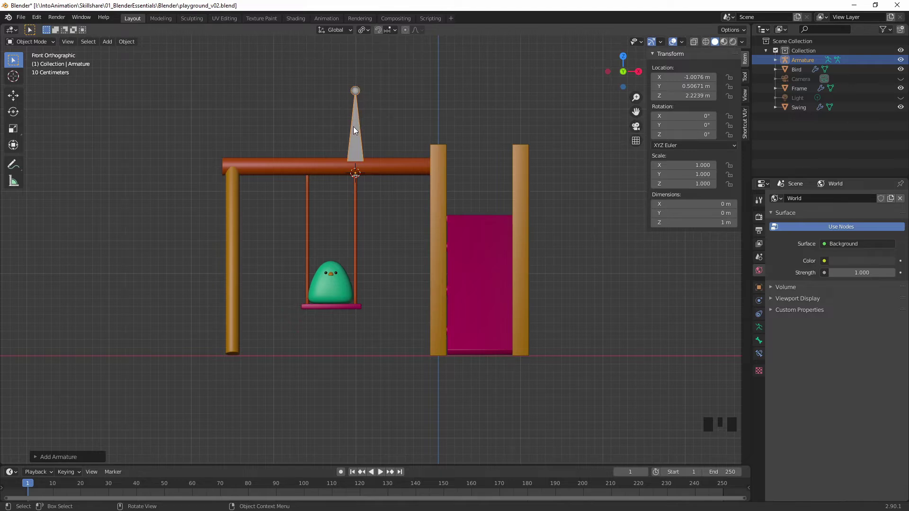
In Edit Mode, move the bone's tail straight down along Z to the seat at -1.61 m
key("Tab")
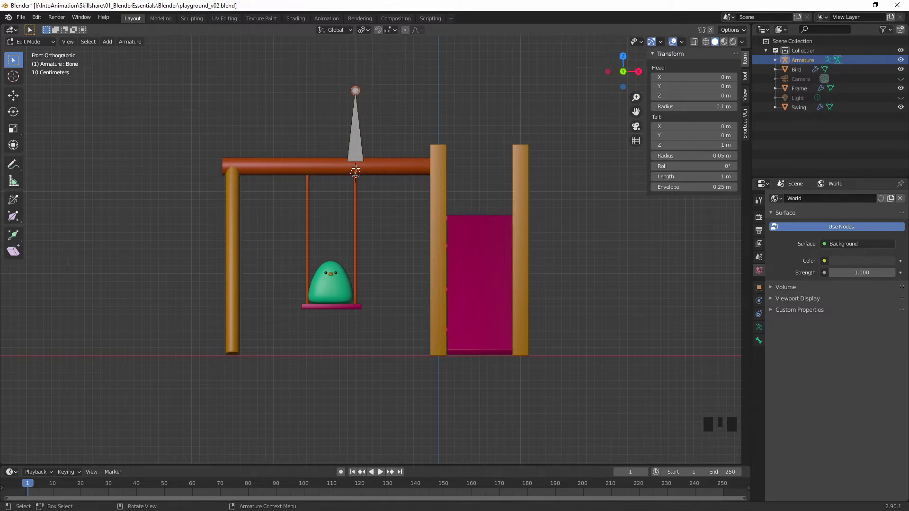
left_click(356, 137)
left_click(355, 90)
key("g")
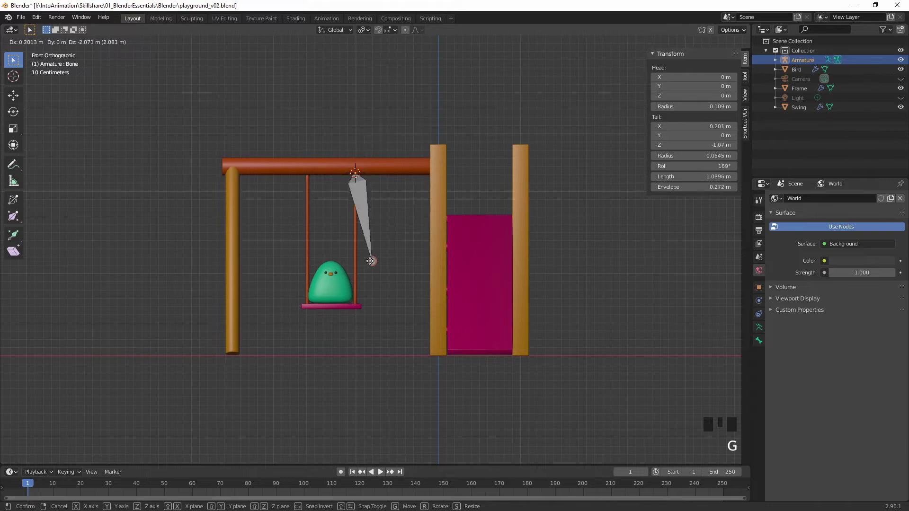
key("z")
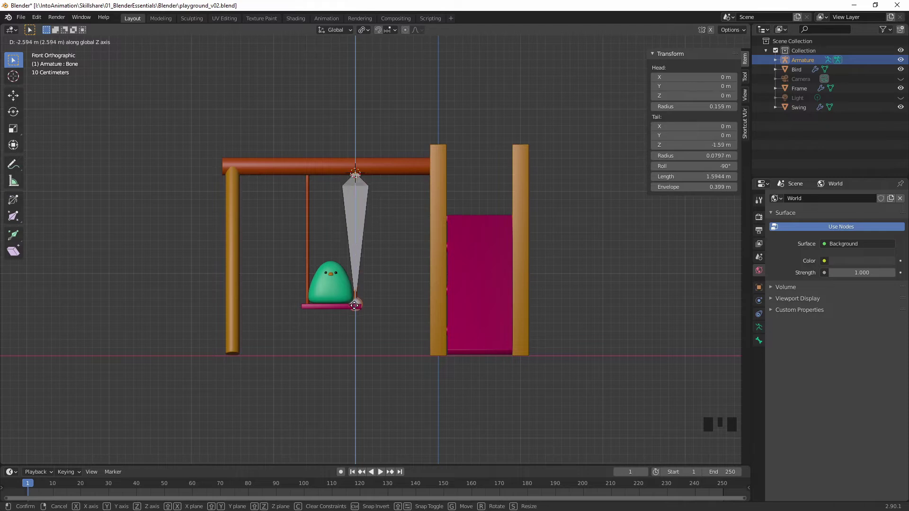
left_click(356, 304)
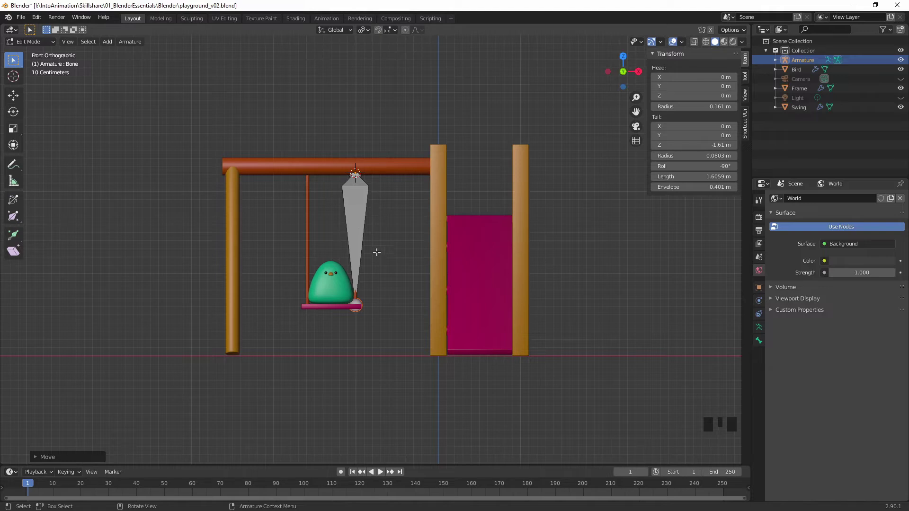
left_click(362, 199)
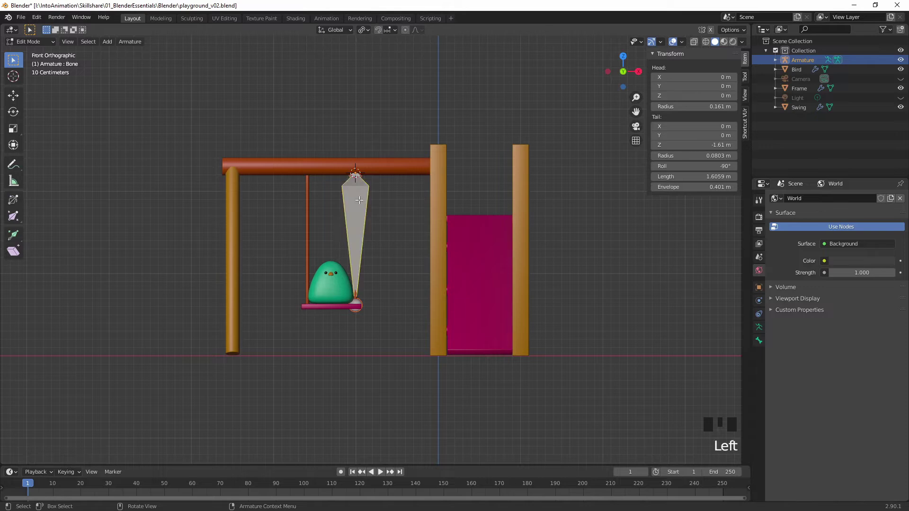
Subdivide the bone with 2 cuts into a three-bone chain, then return to Object Mode
right_click(360, 203)
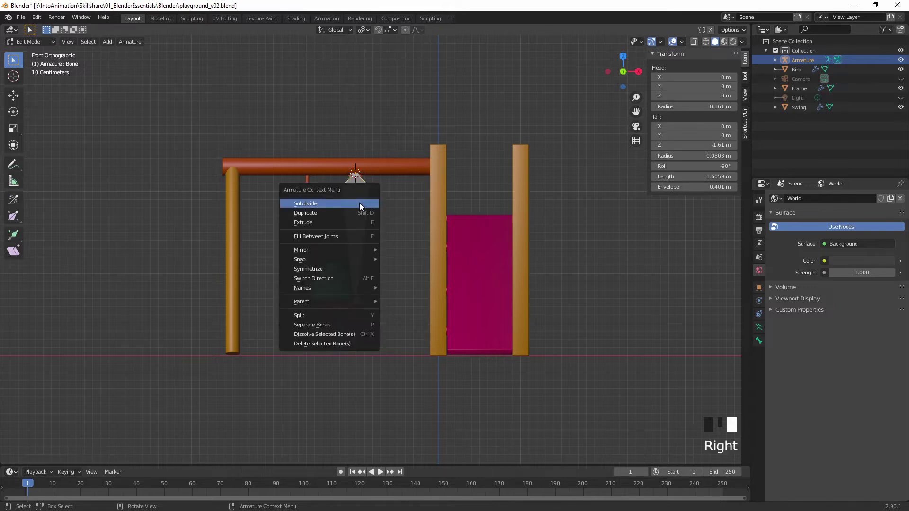
right_click(360, 204)
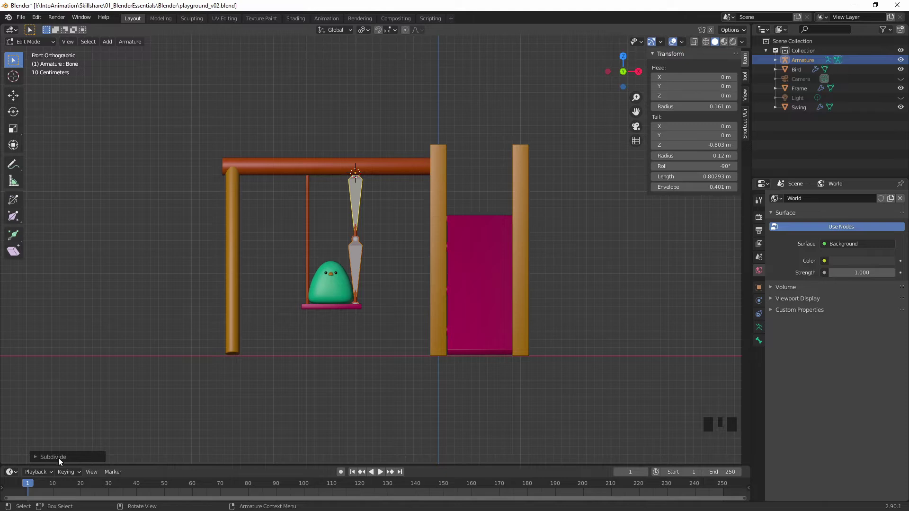
left_click(36, 456)
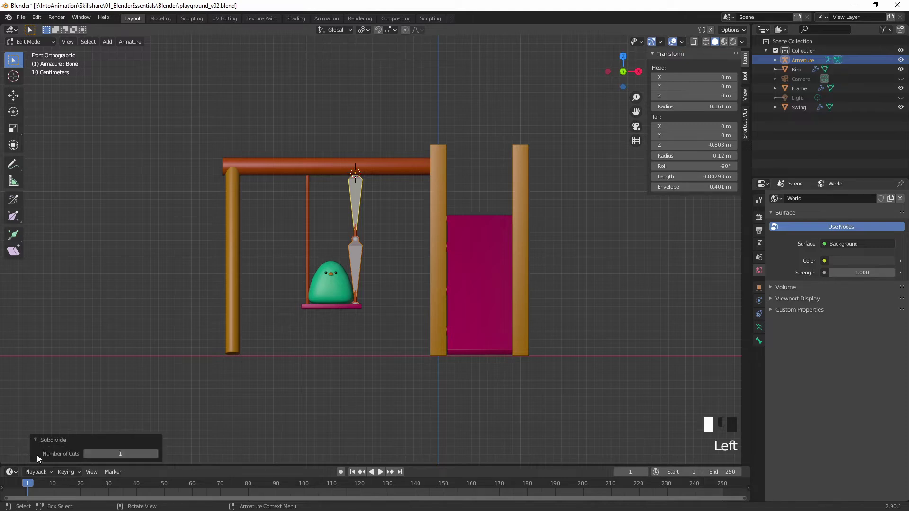
left_click(156, 455)
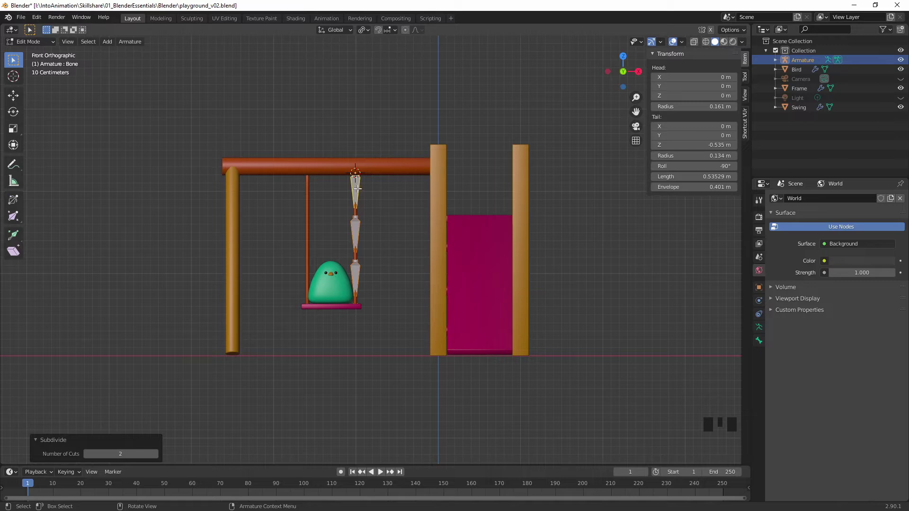
key("Tab")
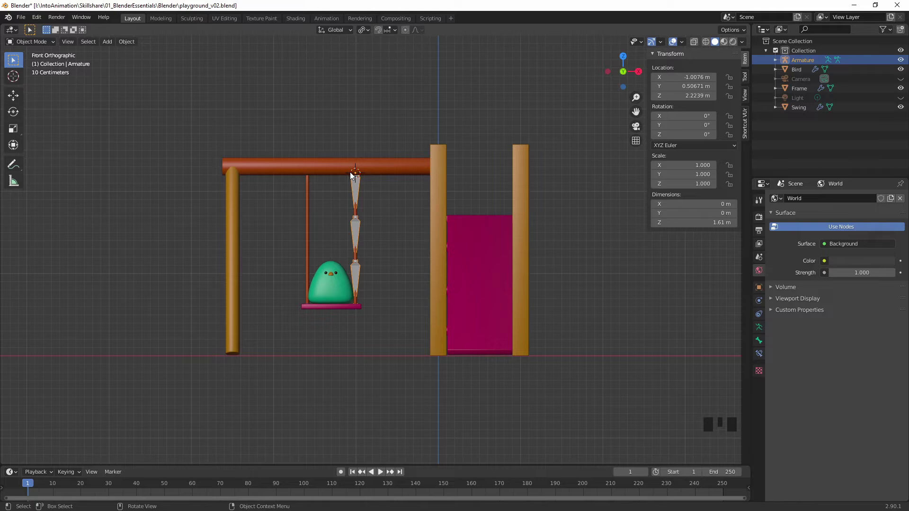
Move the armature -0.27612 m along X to the swing's centre, viewed in perspective
key("g")
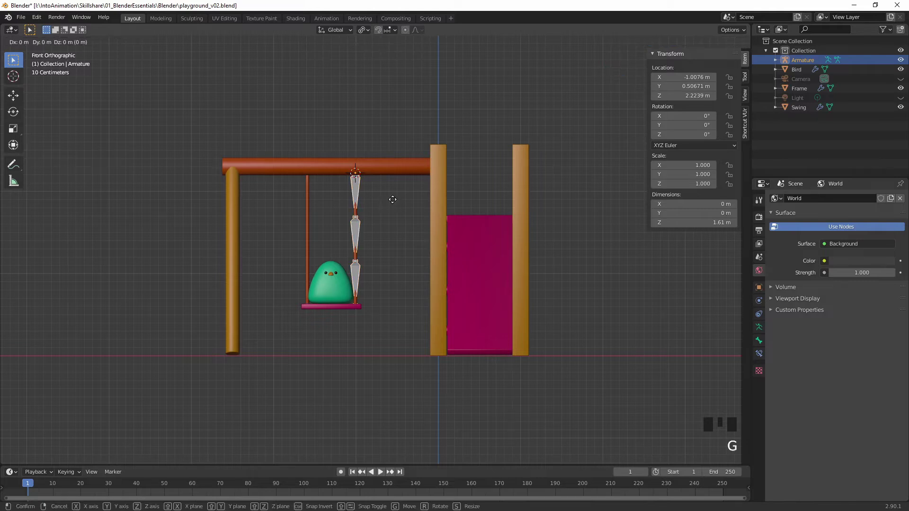
key("x")
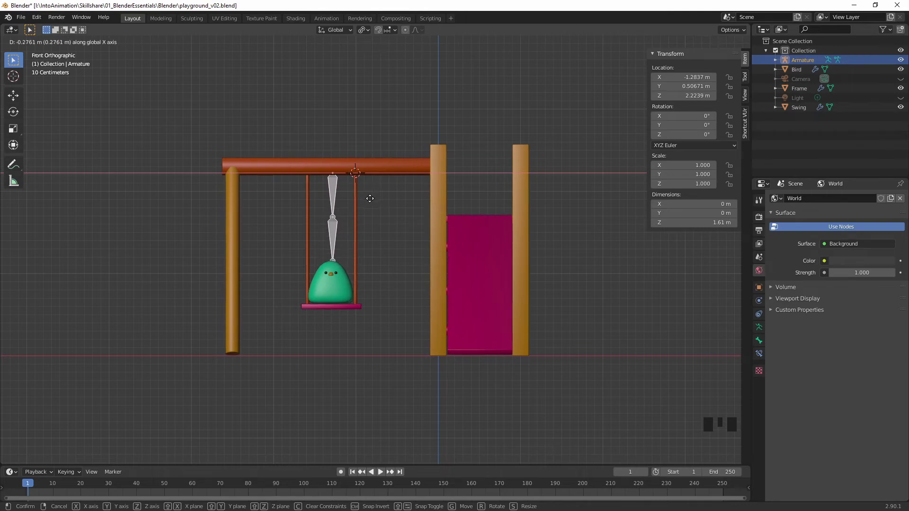
left_click(370, 199)
middle_click_drag(388, 191, 302, 307)
mouse_move(364, 231)
middle_mouse_down()
mouse_move(370, 227)
mouse_move(312, 221)
mouse_move(379, 219)
mouse_move(362, 216)
middle_mouse_up()
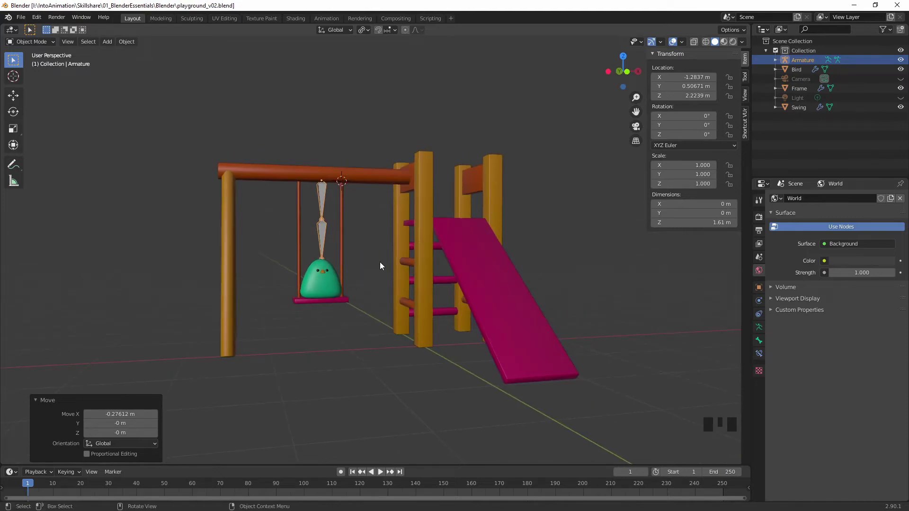
Hide Bird, then parent Swing to Armature With Automatic Weights
left_click(900, 70)
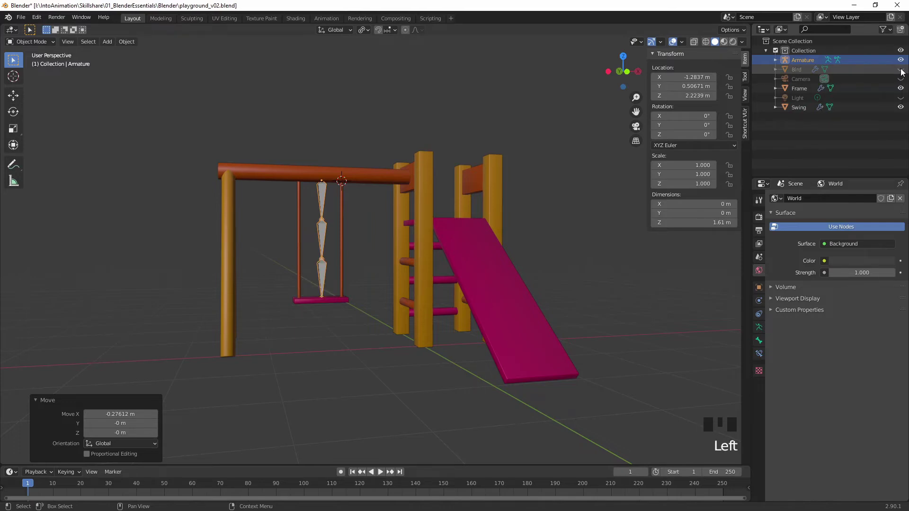
left_click(364, 236)
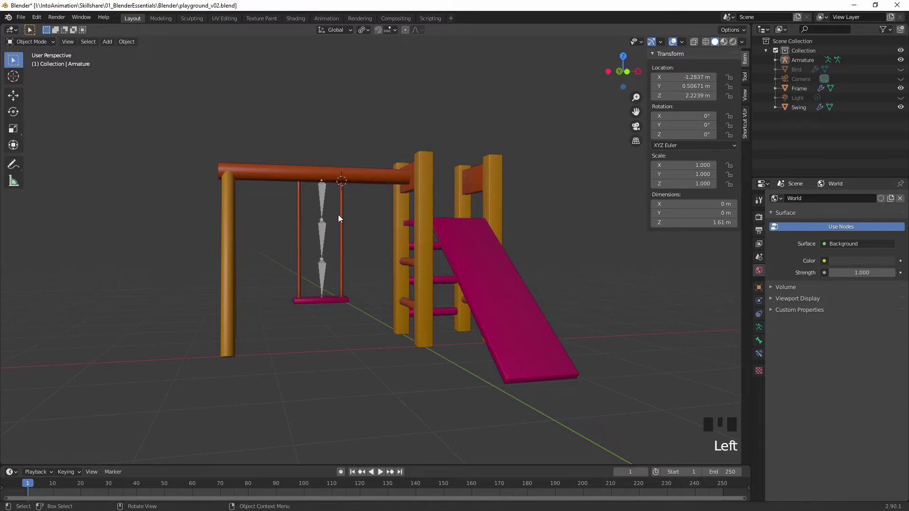
left_click(340, 241)
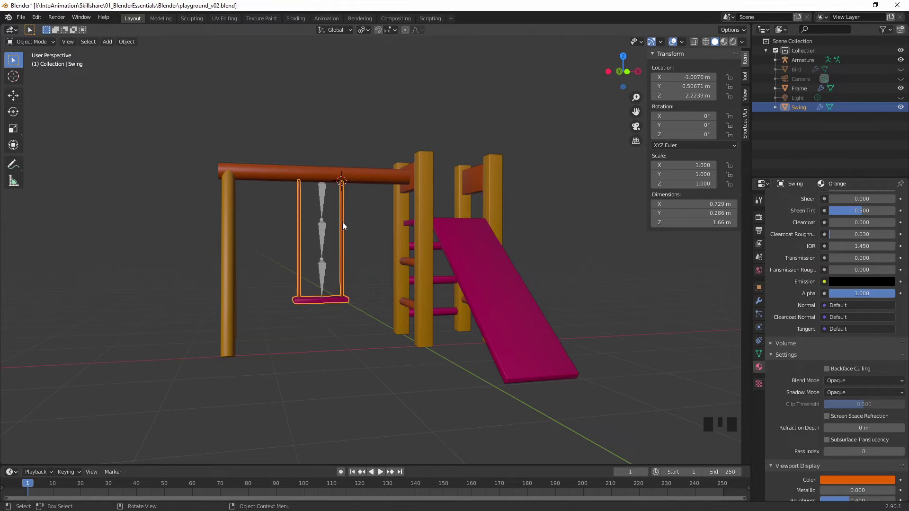
left_click(323, 231, "shift")
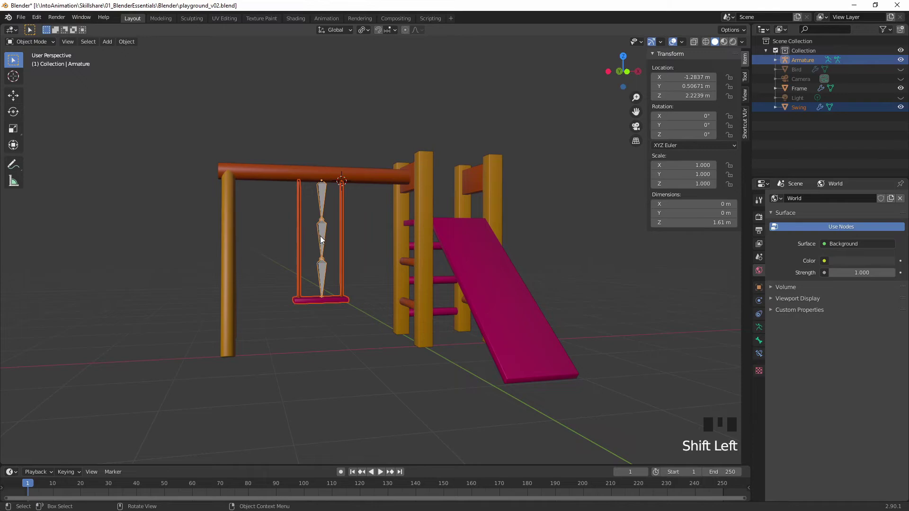
right_click(322, 226)
mouse_move(323, 225)
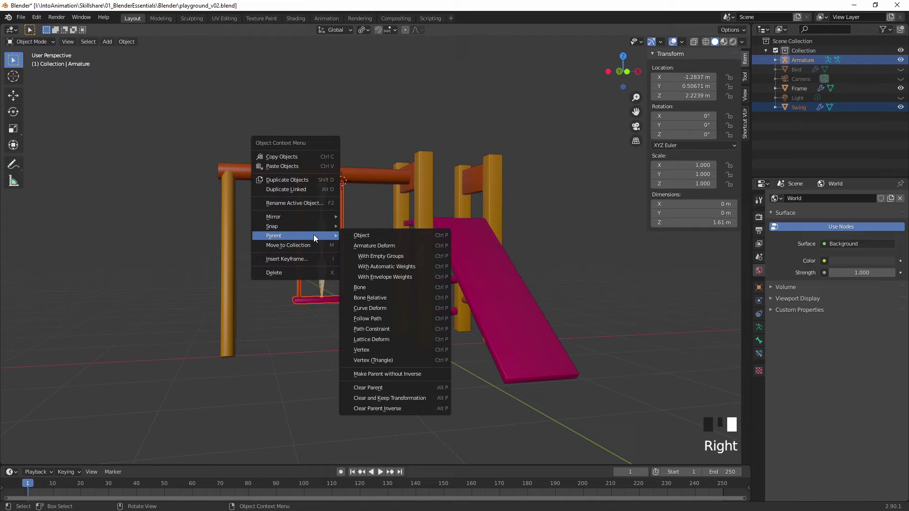
left_click(391, 267)
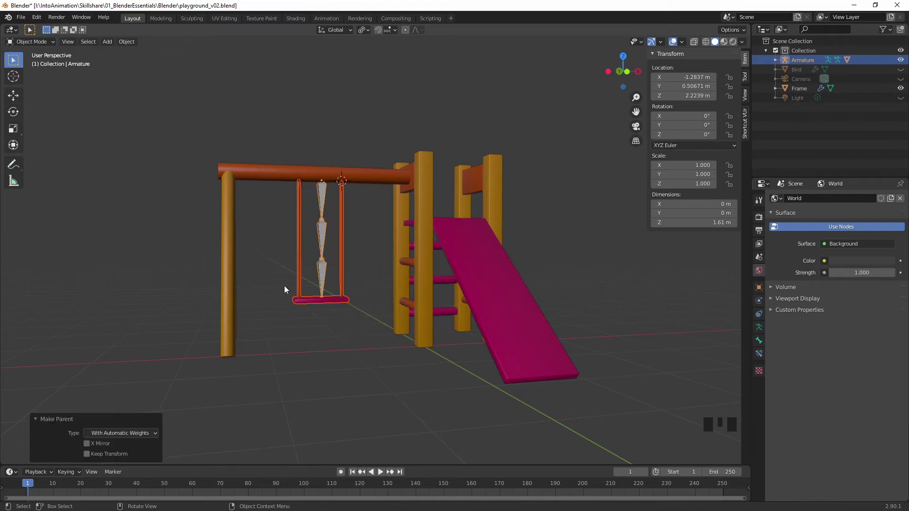
middle_click_drag(284, 287, 370, 241)
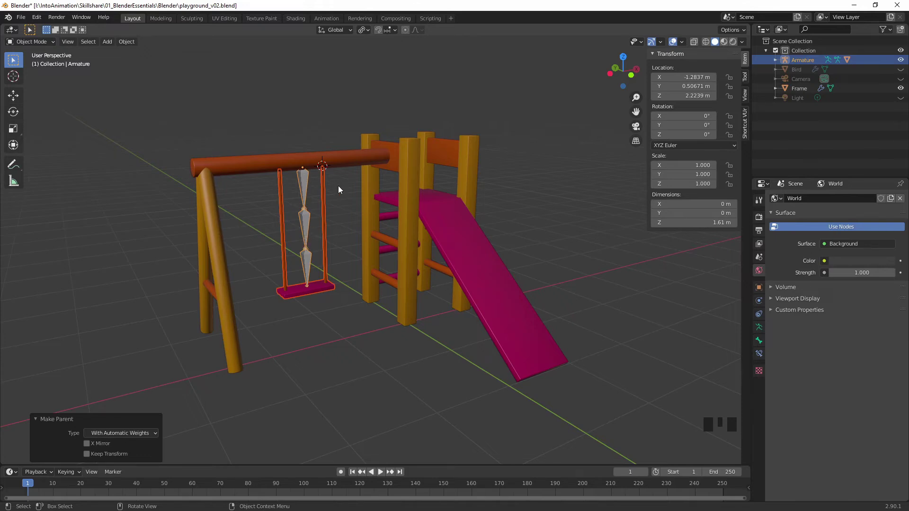
Select the swing armature and switch it into Pose Mode
left_click(335, 207)
left_click(303, 180)
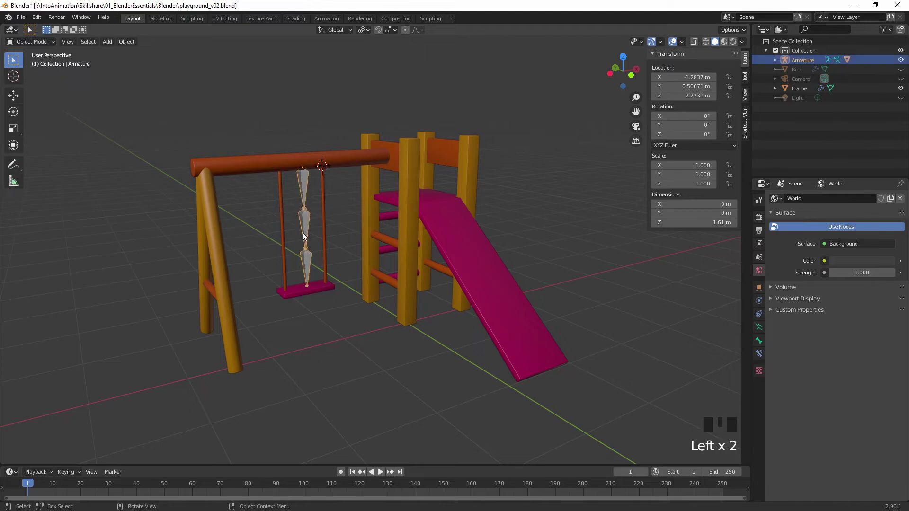
left_click(42, 41)
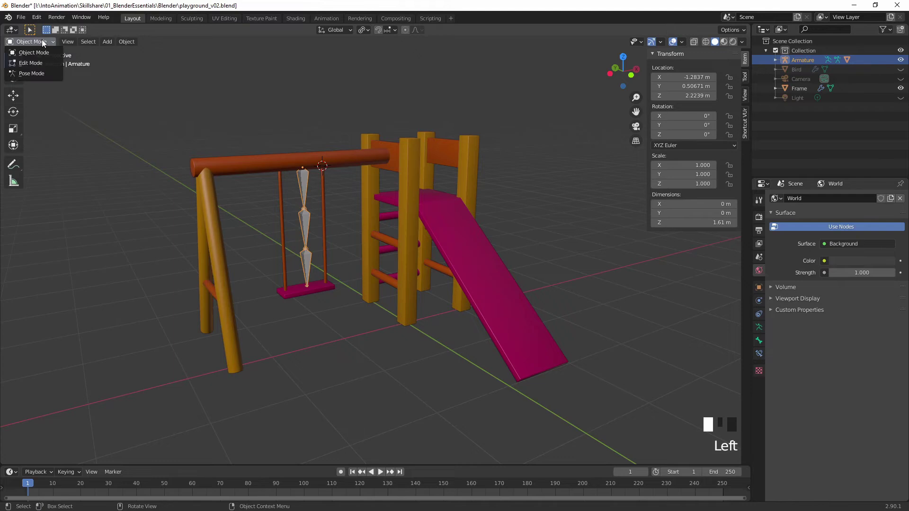
left_click(35, 75)
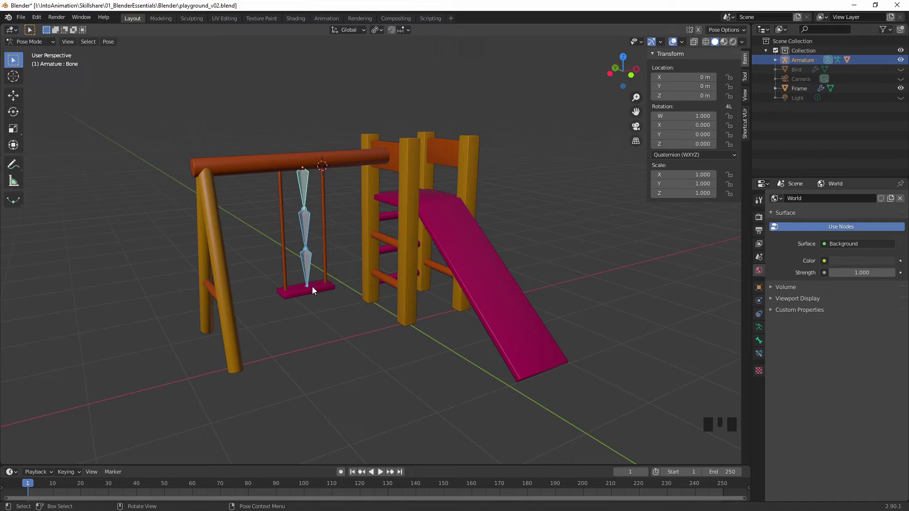
Test-rotate Bone.002 and Bone.001 to swing the seat, then undo both rotations
left_click(307, 223)
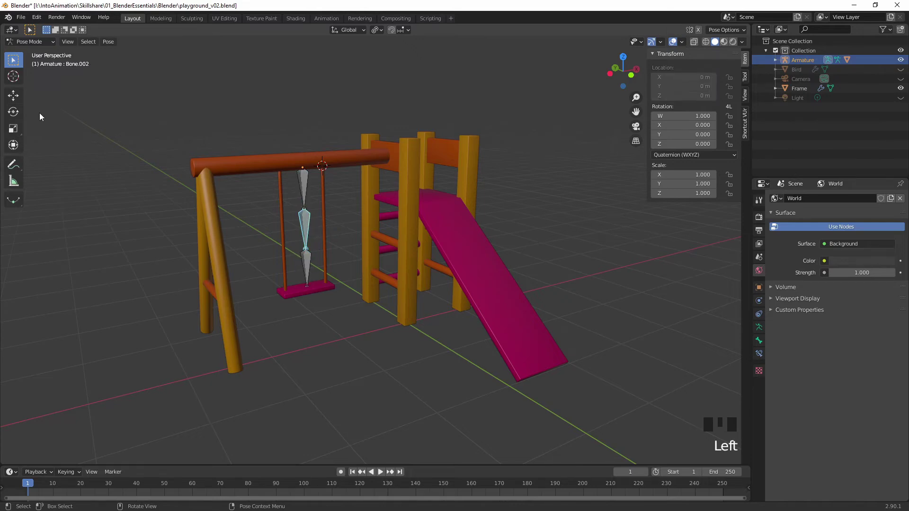
left_click(14, 113)
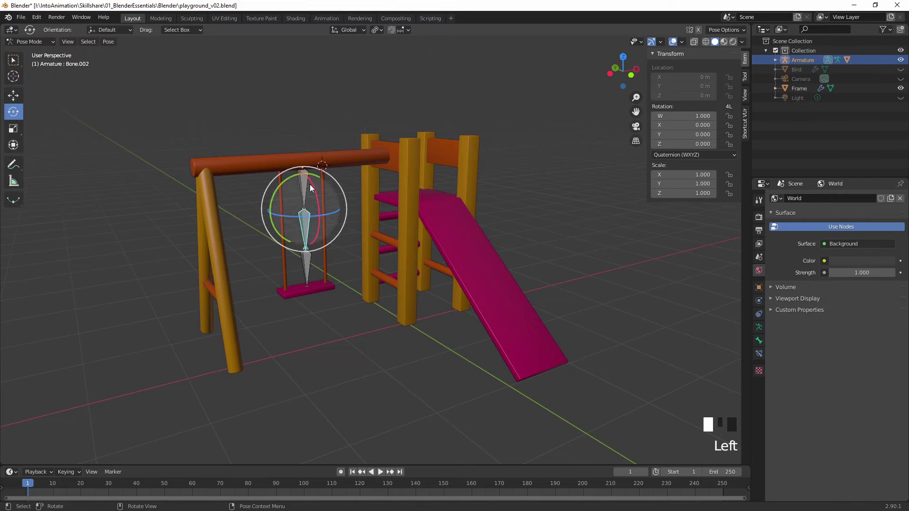
left_click_drag(310, 187, 324, 231)
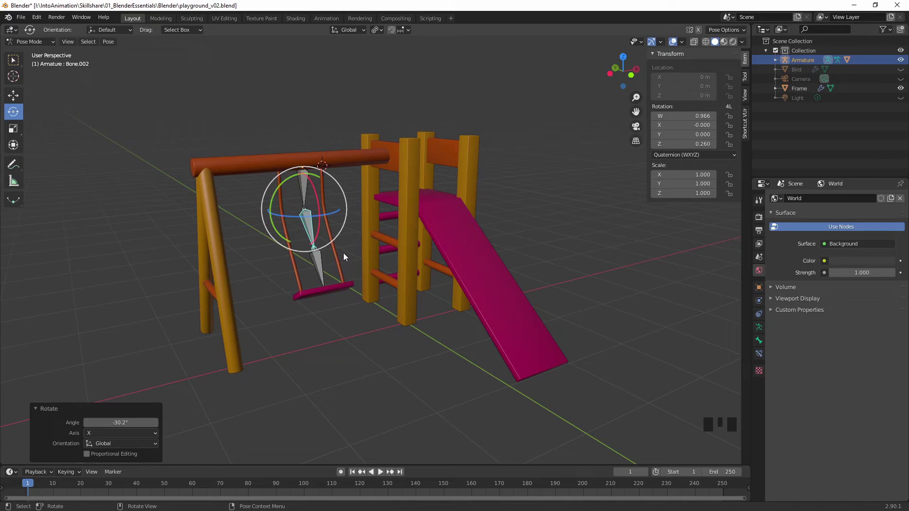
left_click(336, 260)
left_click(318, 261)
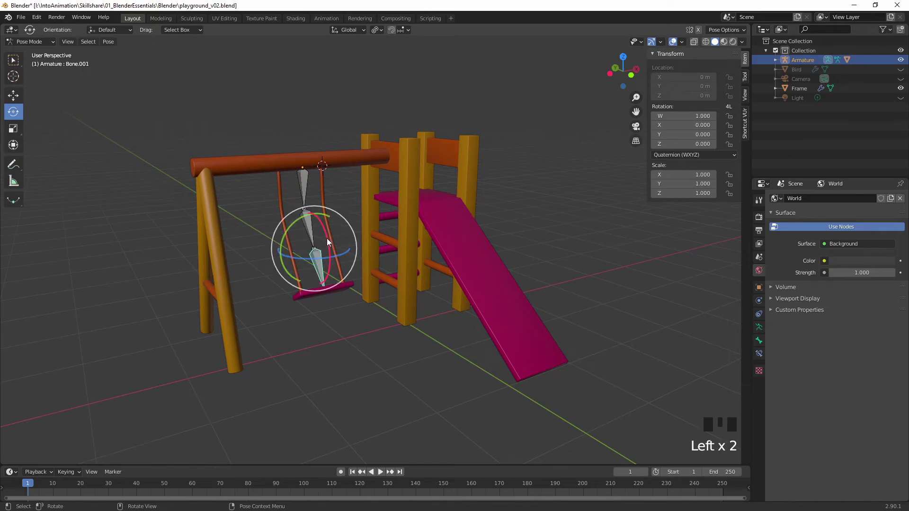
left_click_drag(326, 237, 312, 211)
middle_click_drag(360, 209, 385, 215)
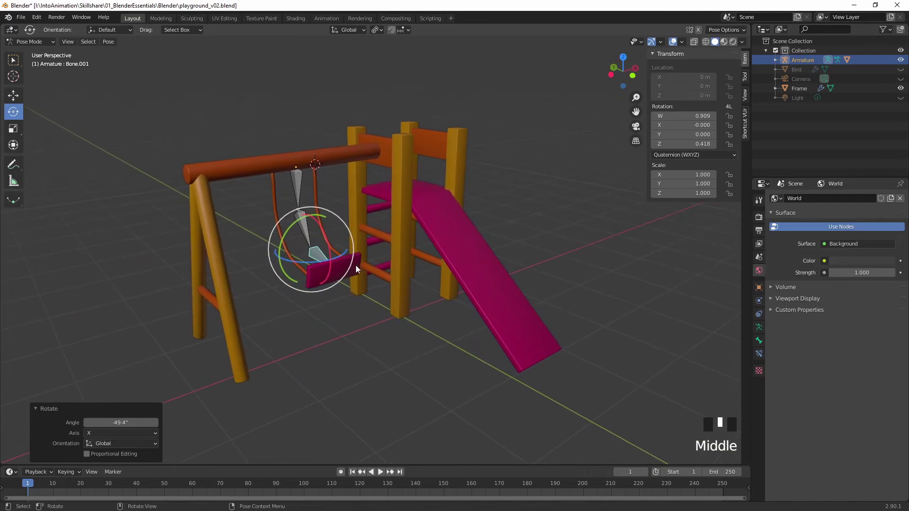
left_click(342, 331)
key("ctrl+z")
key("ctrl+z")
key("ctrl+z")
key("ctrl+z")
key("ctrl+z")
key("ctrl+z")
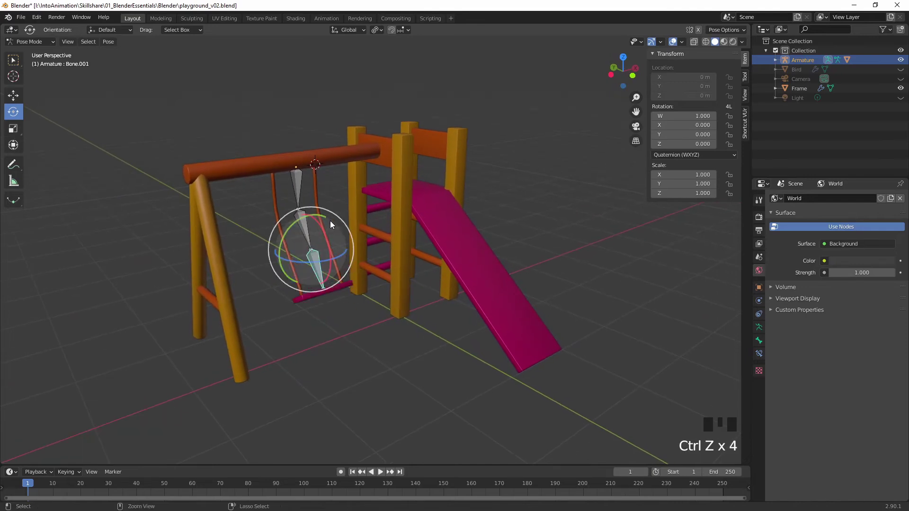
key("ctrl+z")
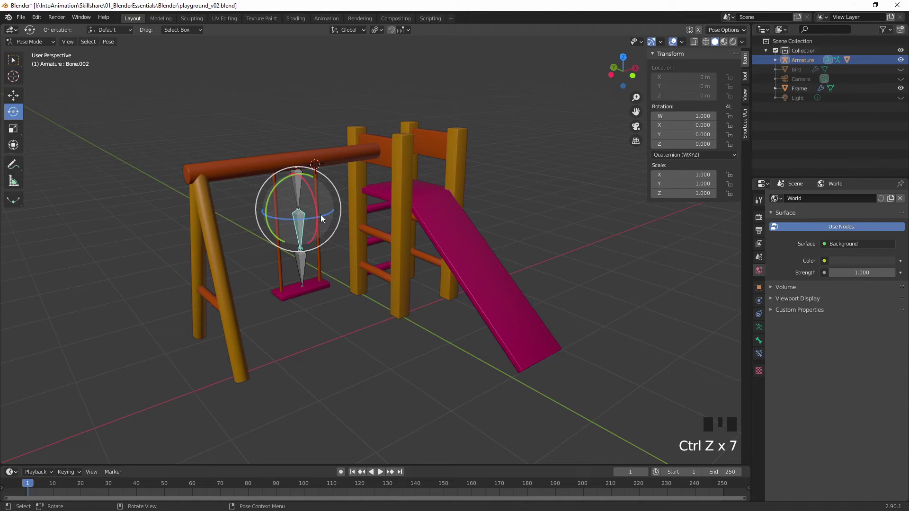
Bend the middle bone once more, undo it, and restore box selection
middle_click_drag(320, 214, 343, 175)
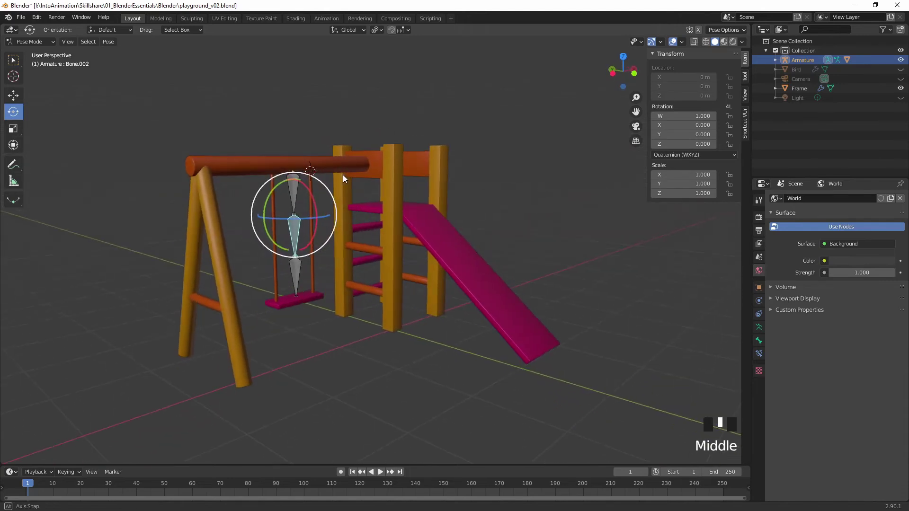
left_click_drag(305, 186, 304, 214)
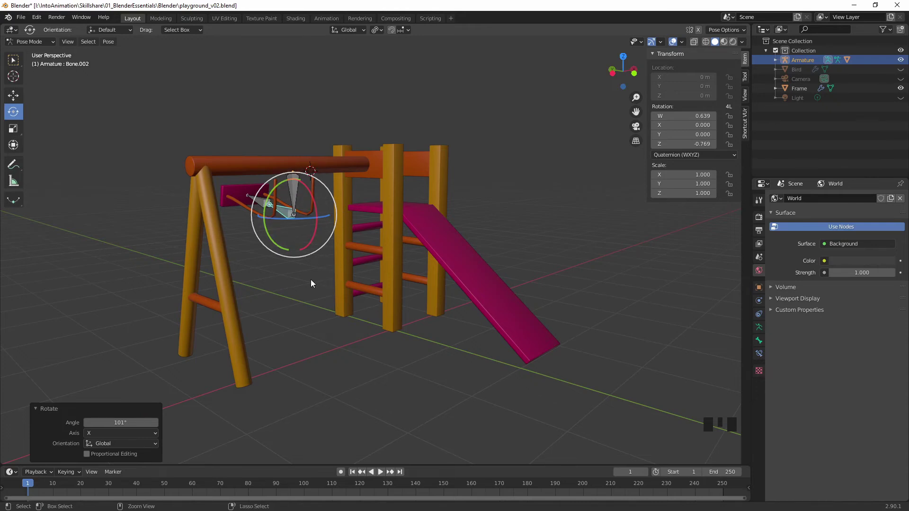
key("ctrl+z")
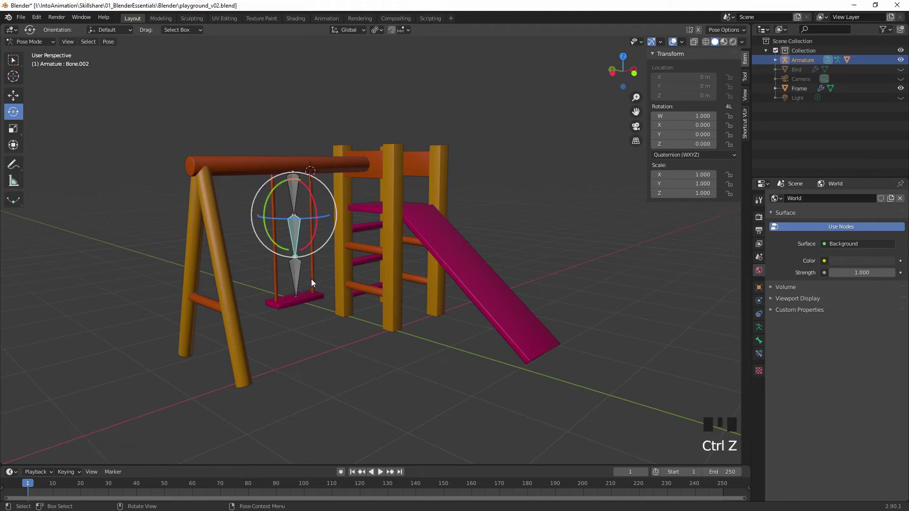
middle_click_drag(316, 279, 297, 269)
key("w")
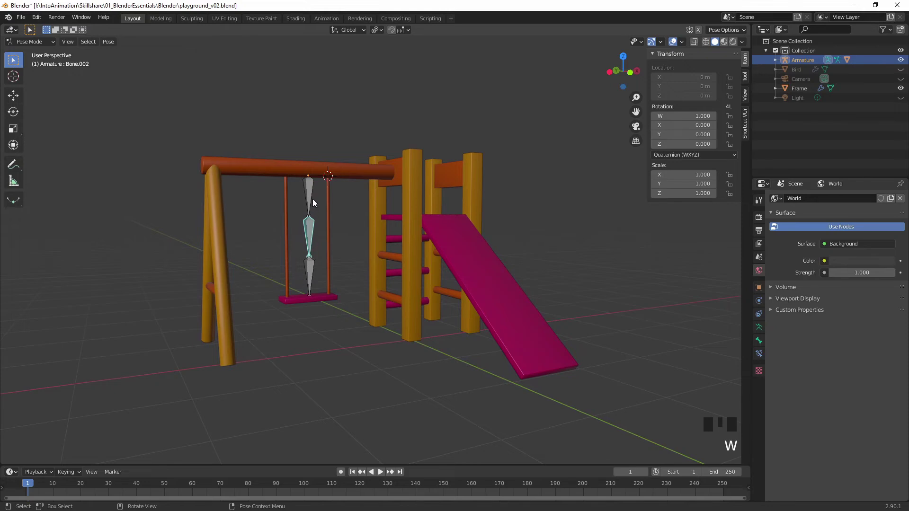
Save the blend file and switch the armature back to Object Mode
key("ctrl")
key("ctrl+s")
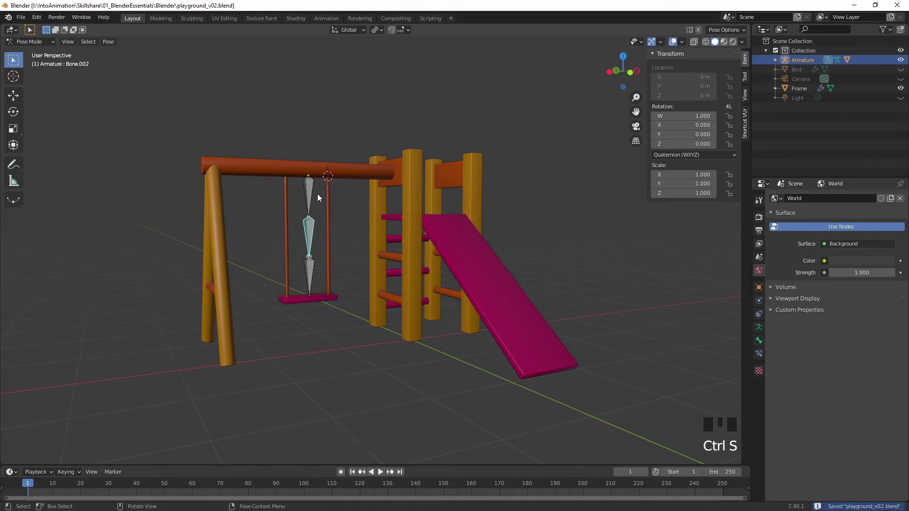
left_click(43, 41)
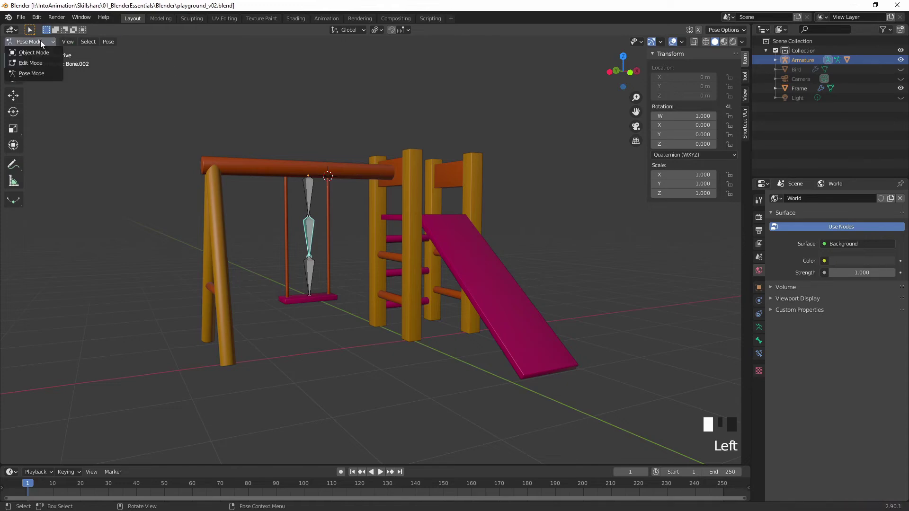
left_click(36, 51)
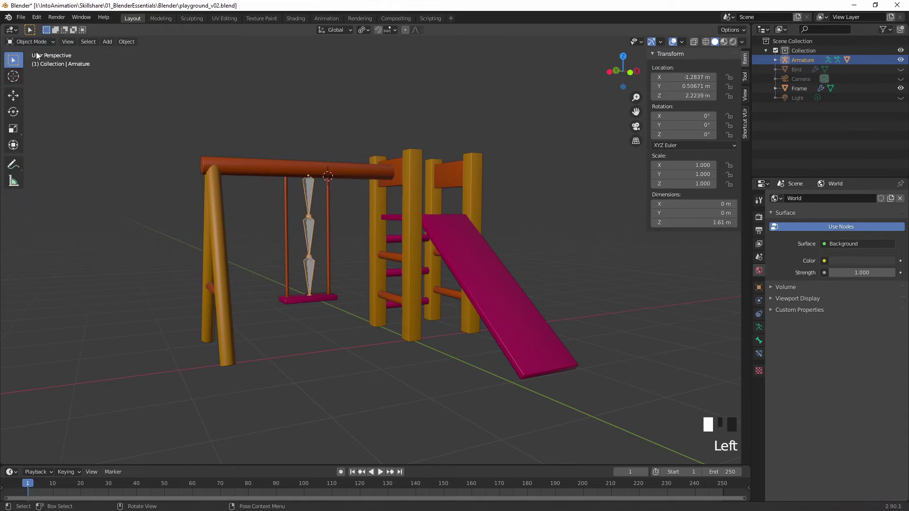
Select the swing mesh, frame it in the view, and hide the frame object
left_click(347, 203)
left_click(327, 205)
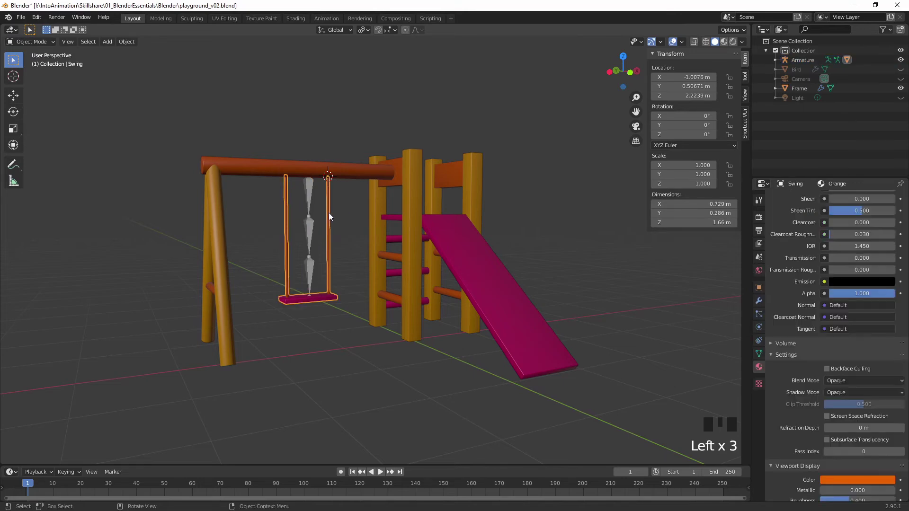
middle_click_drag(345, 211, 352, 217)
key("KP_Decimal")
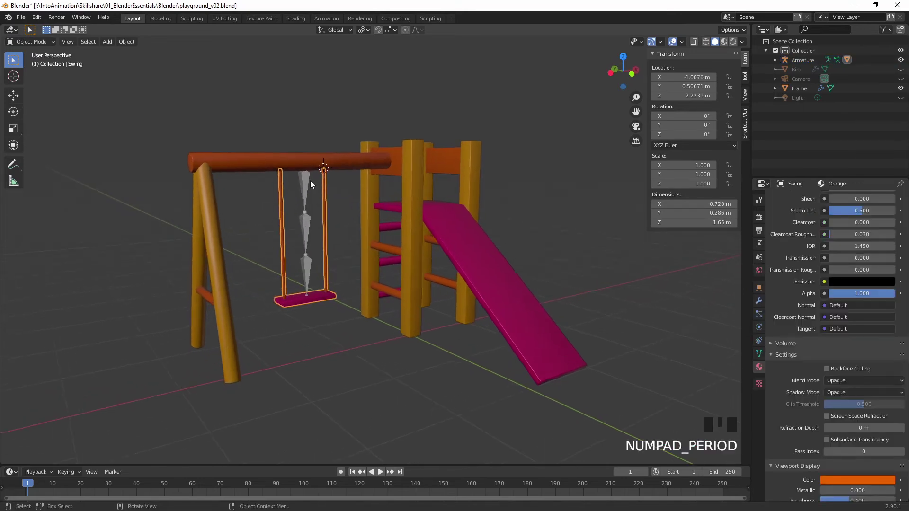
middle_click_drag(462, 135, 449, 135)
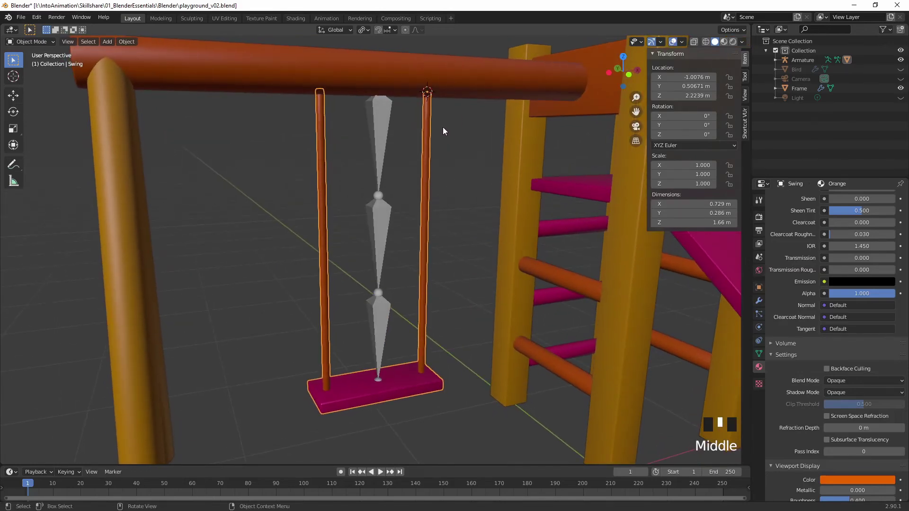
left_click(901, 89)
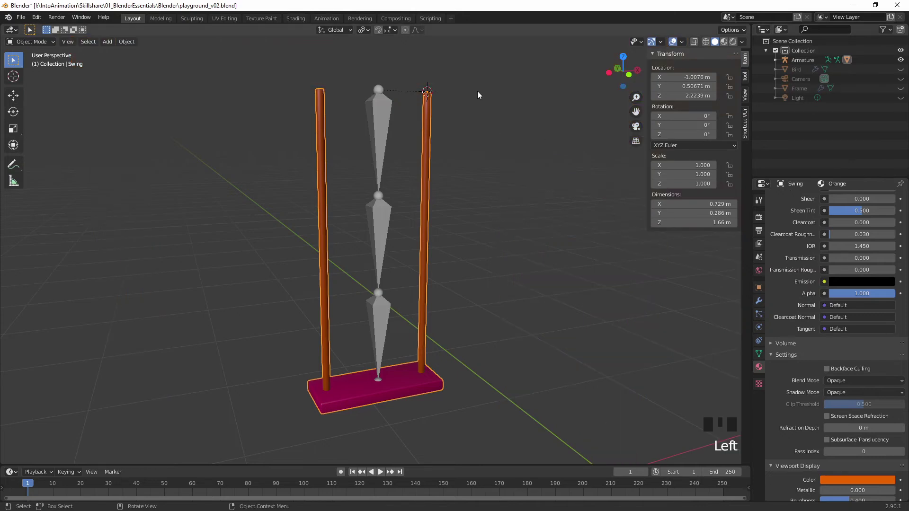
mouse_move(477, 95)
middle_mouse_down()
mouse_move(491, 108)
mouse_move(489, 100)
middle_mouse_up()
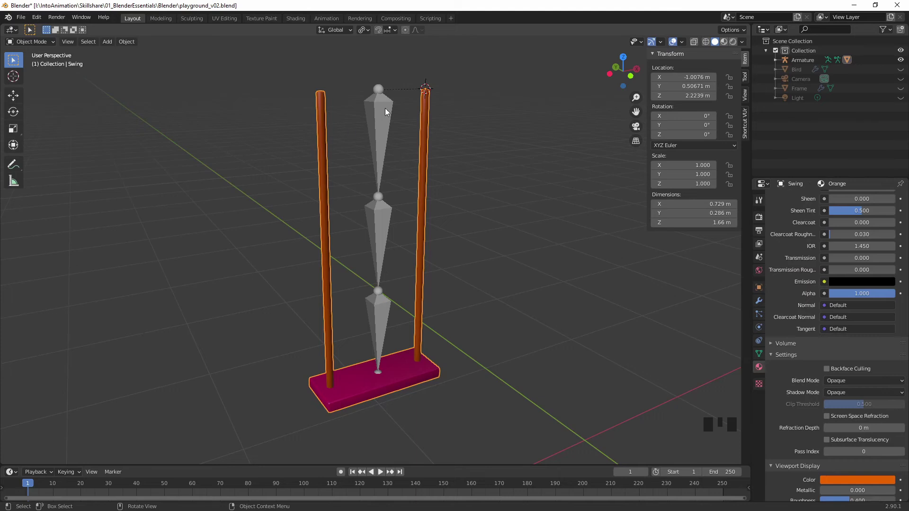
Switch the swing to Weight Paint and review the Bone, Bone.002 and Bone.001 vertex groups
left_click(43, 41)
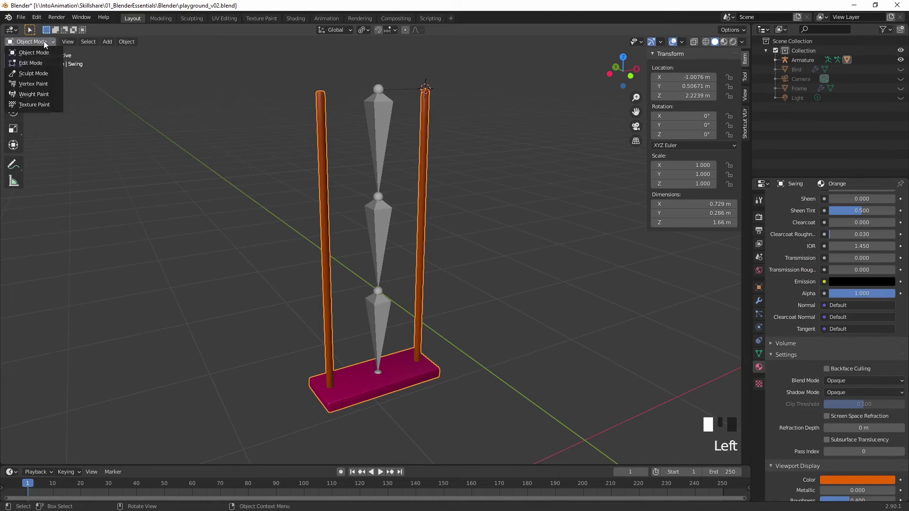
left_click(43, 95)
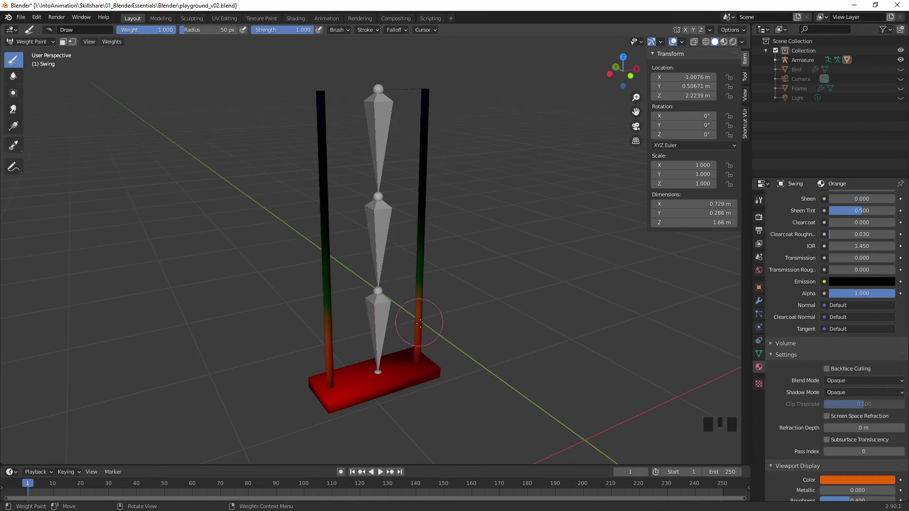
left_click(758, 355)
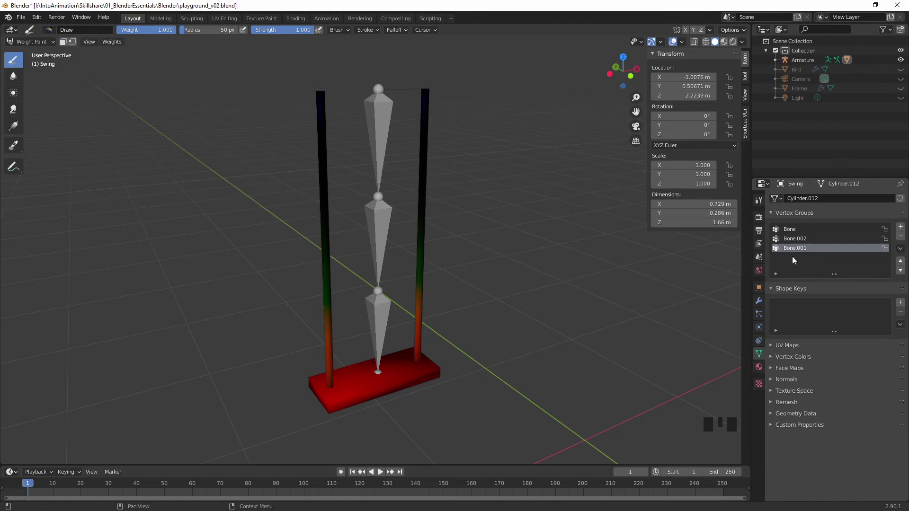
left_click(792, 230)
left_click(795, 238)
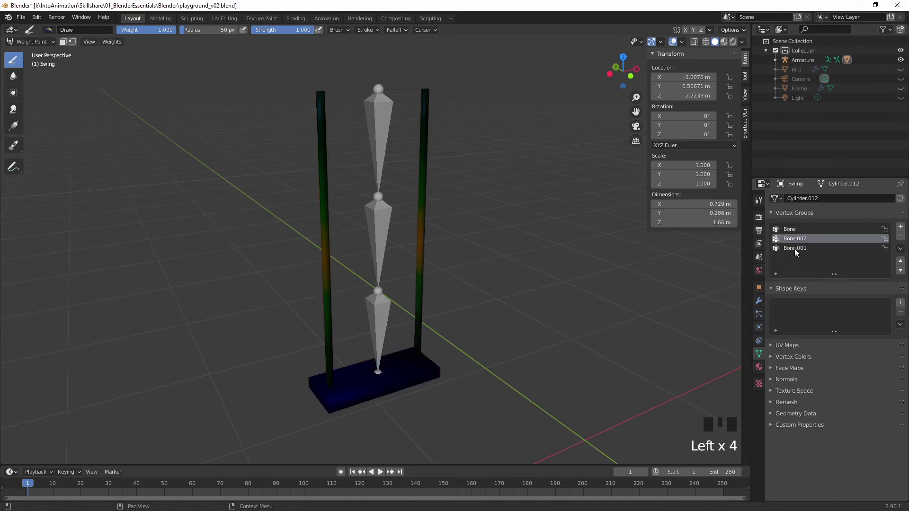
left_click(794, 248)
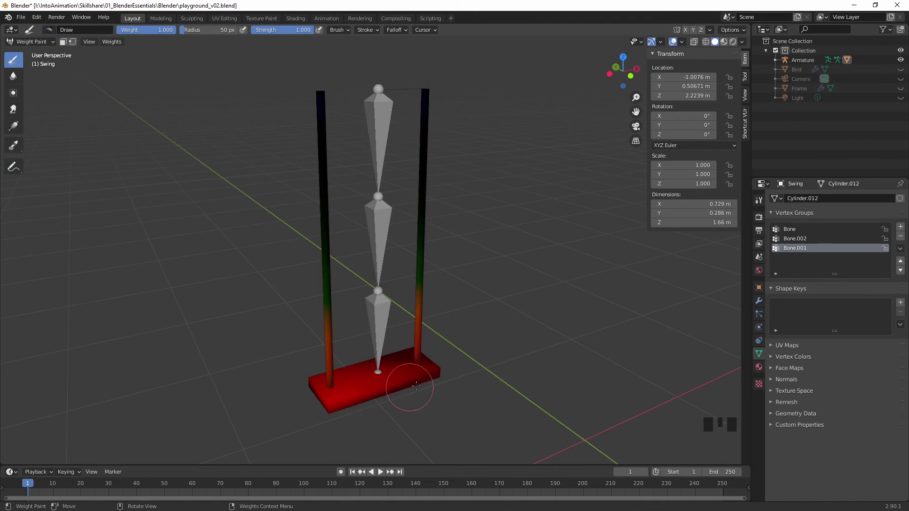
left_click(800, 230)
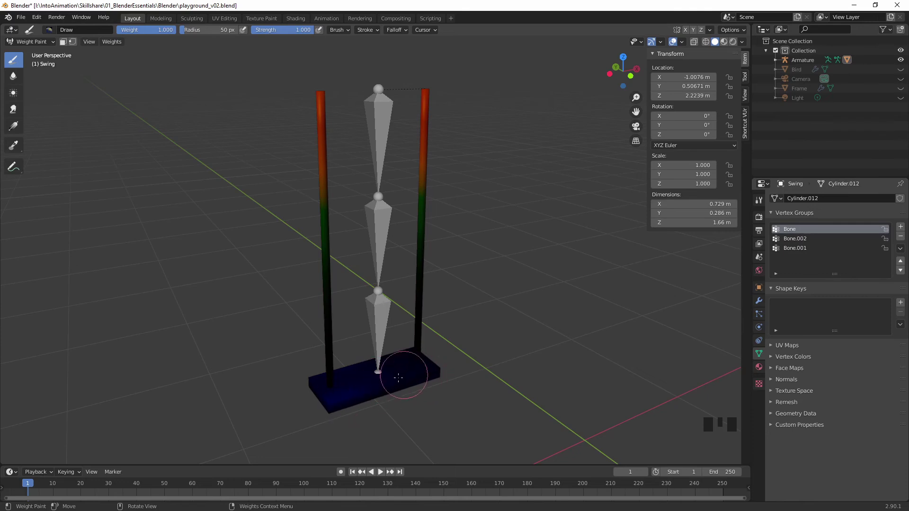
Make Bone.002 the active vertex group and lower the brush weight to 0
middle_click_drag(415, 146, 418, 175)
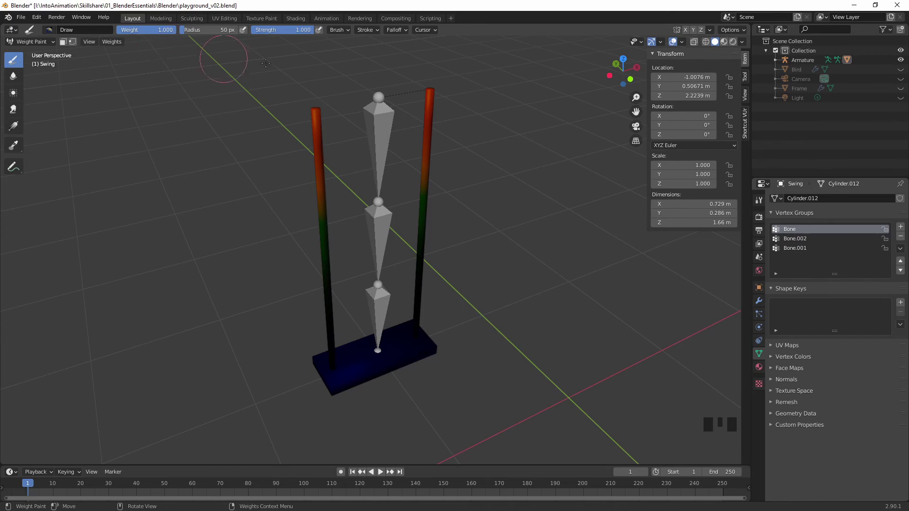
left_click(804, 238)
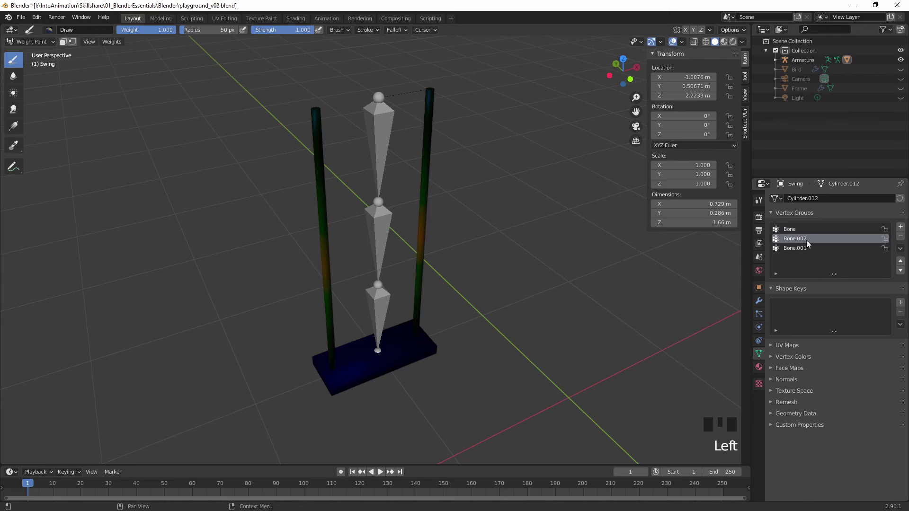
left_click(804, 238)
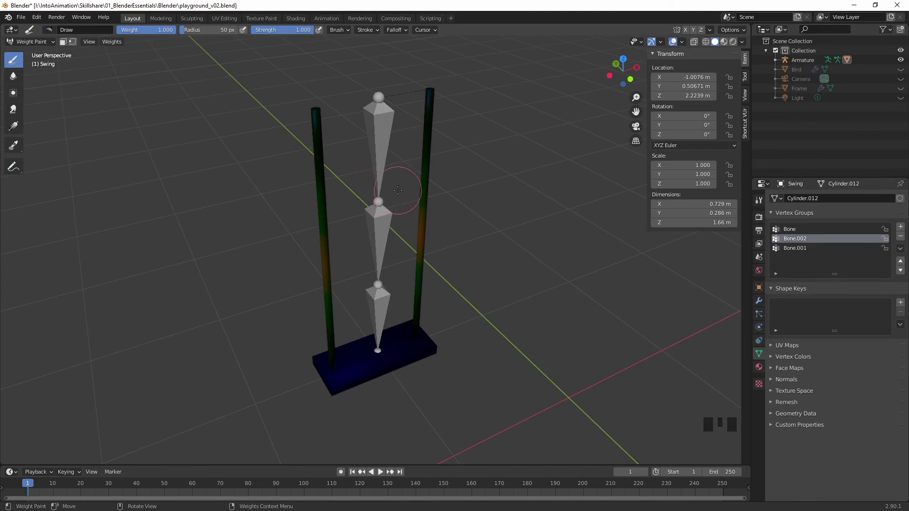
left_click(420, 164)
left_click_drag(173, 33, 121, 34)
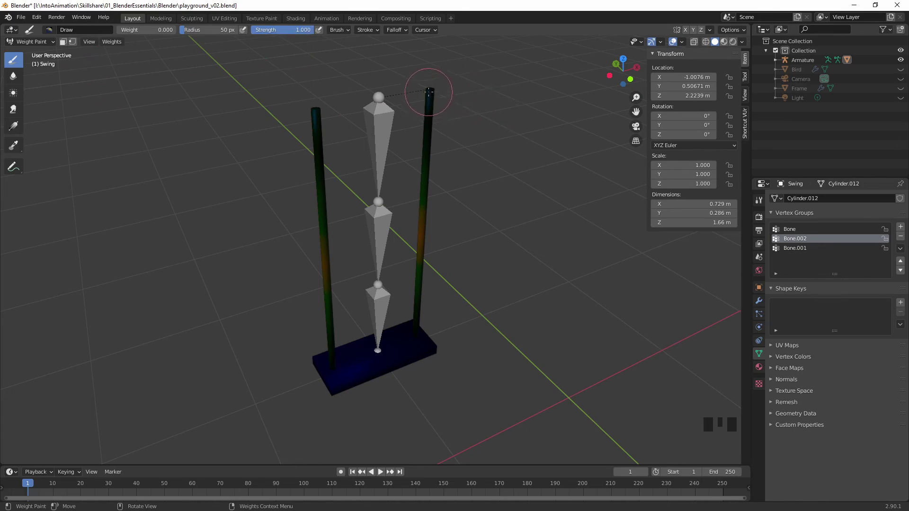
Paint zero weight over the tops of both the right and left ropes
left_click_drag(429, 92, 433, 86)
left_click_drag(450, 138, 431, 96)
mouse_move(318, 110)
left_mouse_down()
mouse_move(317, 102)
mouse_move(327, 108)
left_mouse_up()
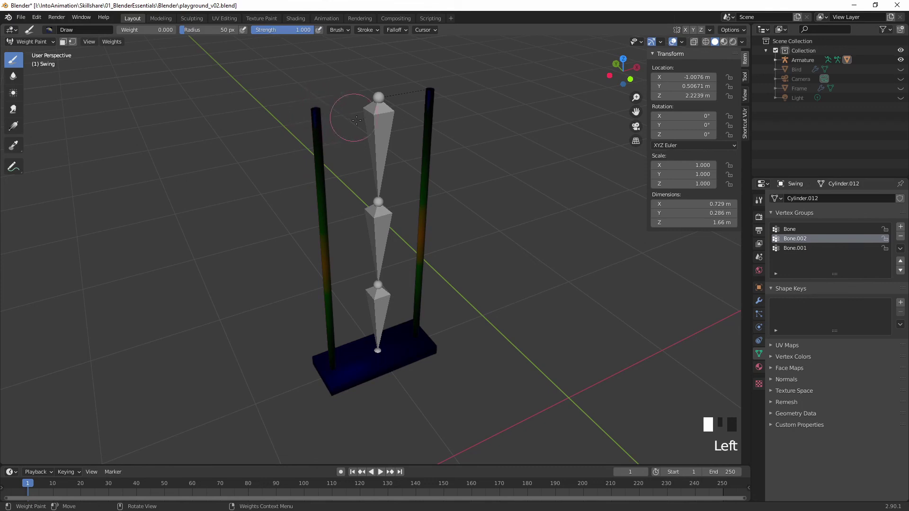
mouse_move(331, 111)
middle_mouse_down()
mouse_move(511, 116)
mouse_move(492, 117)
middle_mouse_up()
left_click_drag(421, 116, 423, 116)
left_click_drag(331, 92, 329, 88)
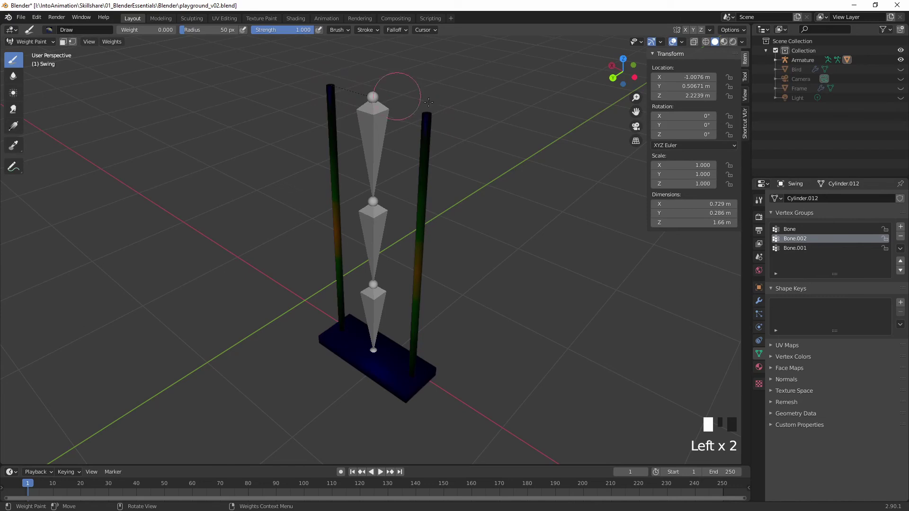
middle_click_drag(405, 92, 330, 105)
middle_click_drag(403, 176, 390, 174)
Leave Weight Paint for Object Mode, select the armature and put it in Pose Mode
left_click(42, 41)
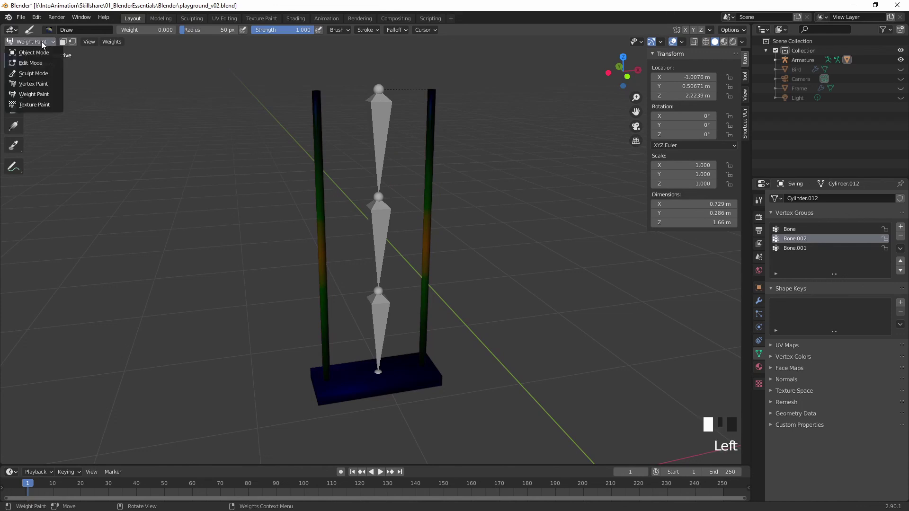
left_click(40, 52)
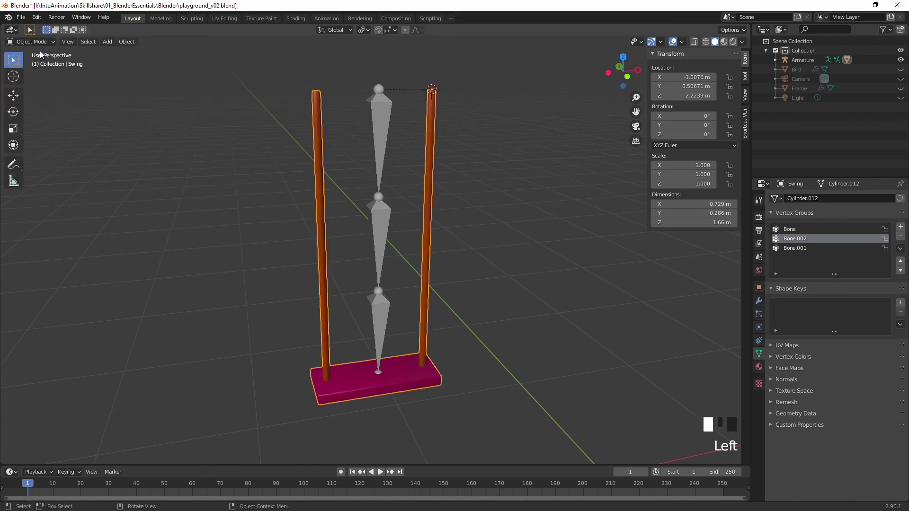
left_click(381, 150)
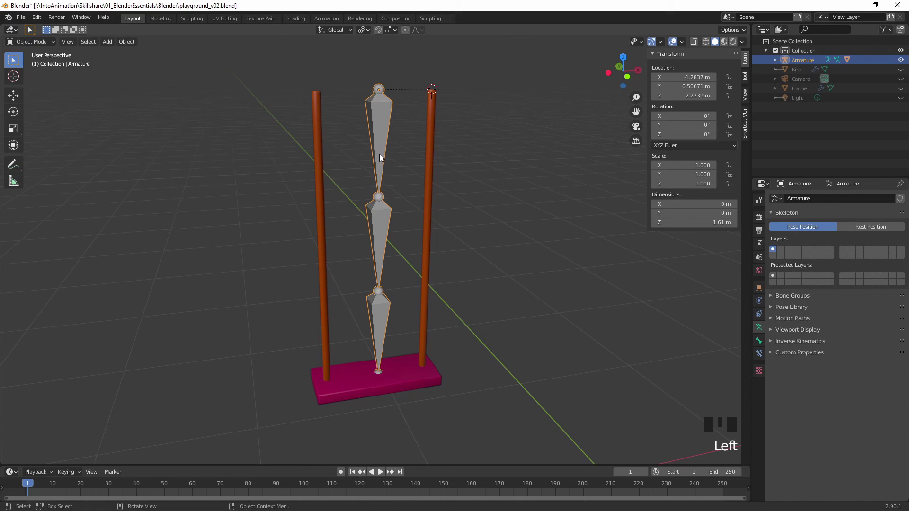
left_click(39, 40)
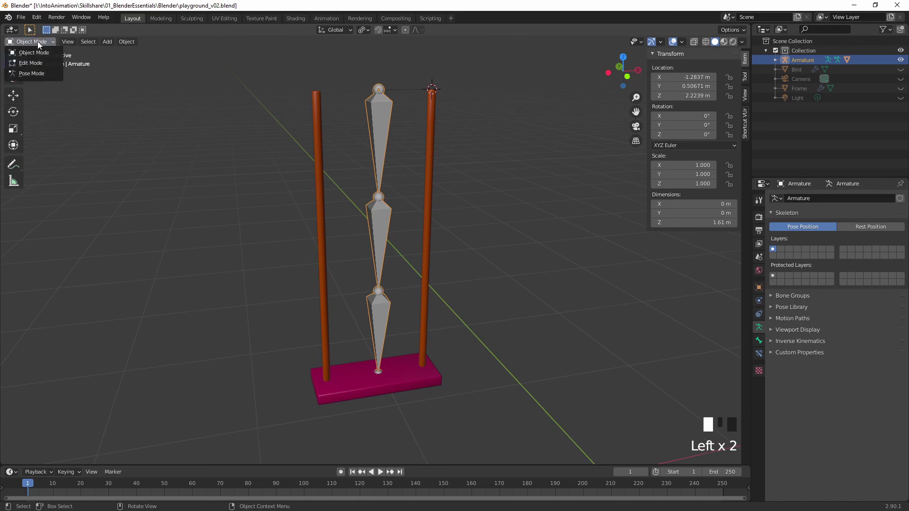
left_click(39, 74)
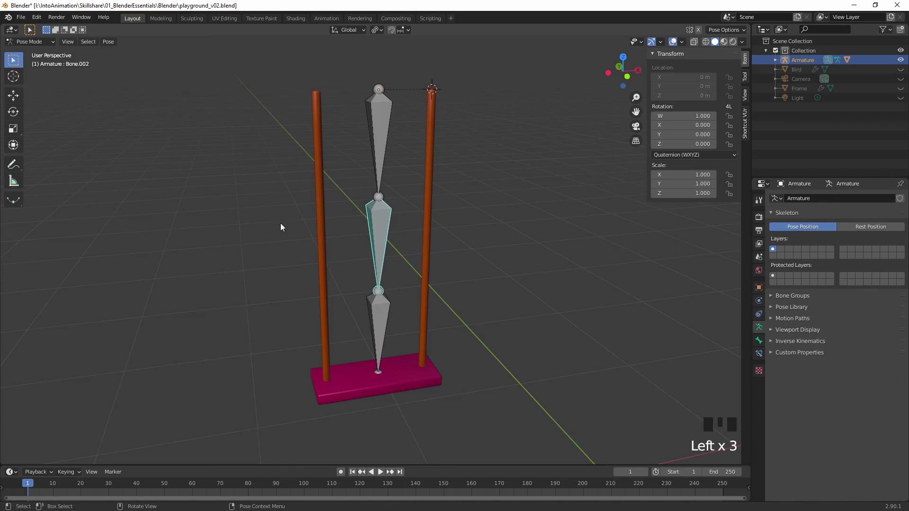
Test-rotate the middle, lower and top bones, undoing each, then return to Object Mode
left_click(15, 113)
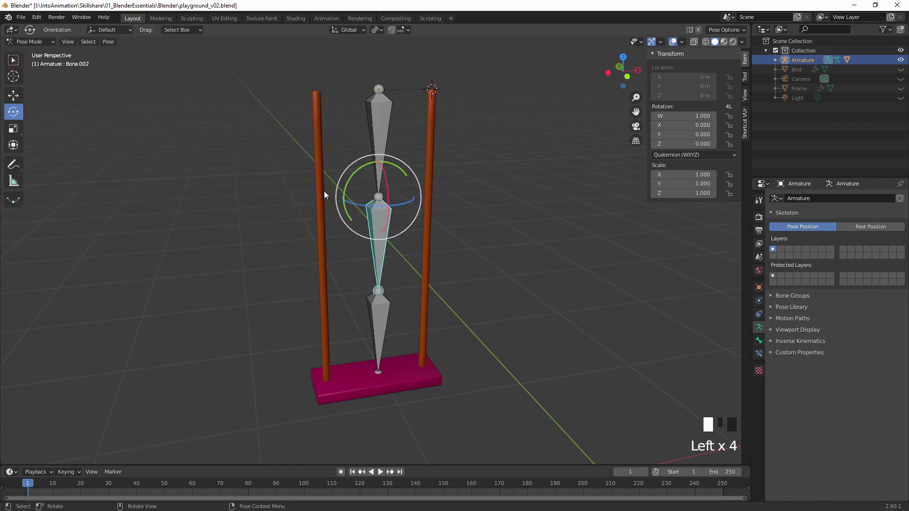
left_click_drag(387, 179, 437, 119)
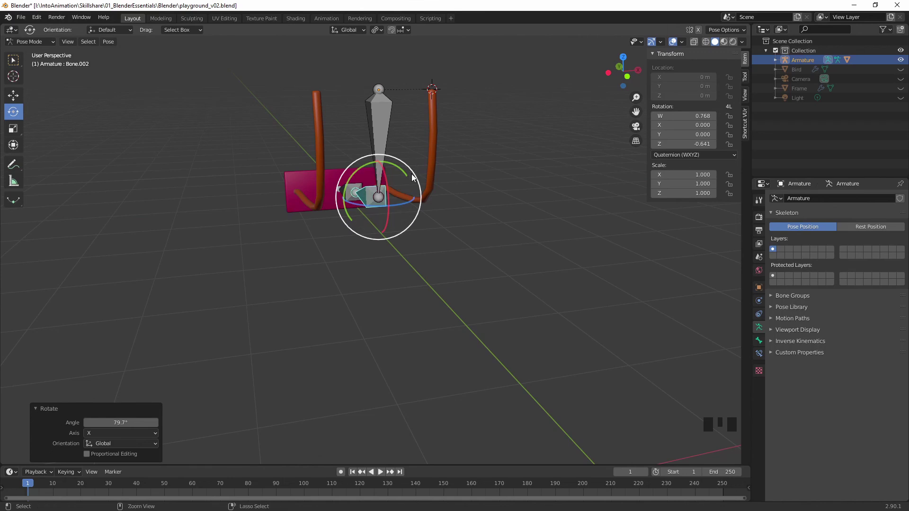
key("ctrl+z")
left_click(384, 316)
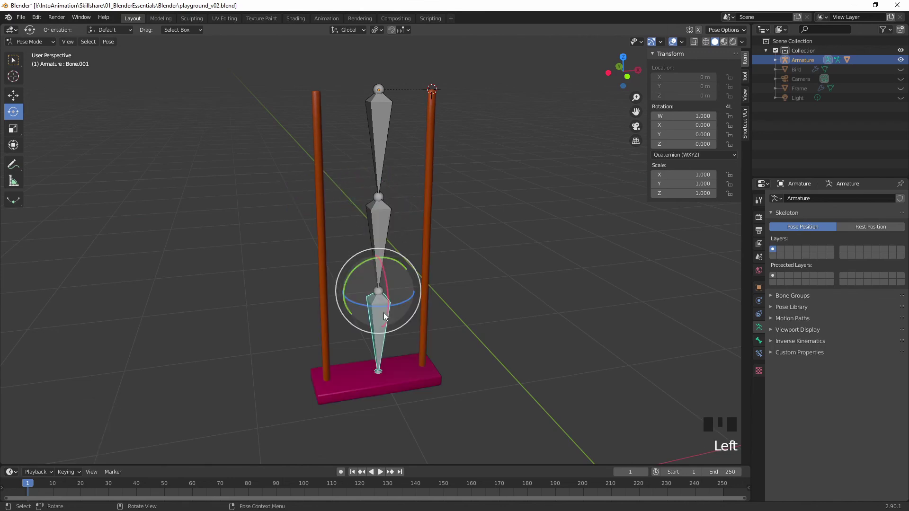
mouse_move(384, 271)
left_mouse_down()
mouse_move(386, 294)
mouse_move(382, 264)
mouse_move(368, 248)
mouse_move(384, 294)
mouse_move(384, 284)
left_mouse_up()
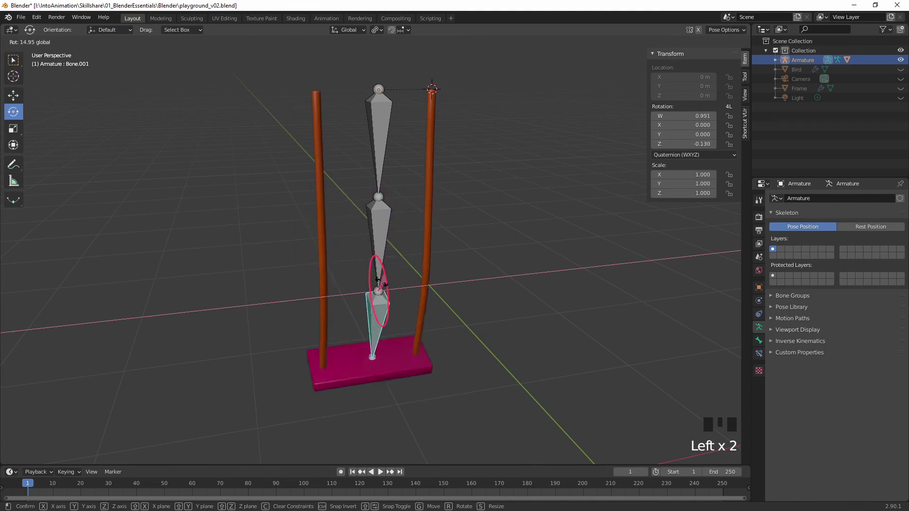
key("ctrl+z")
left_click(379, 134)
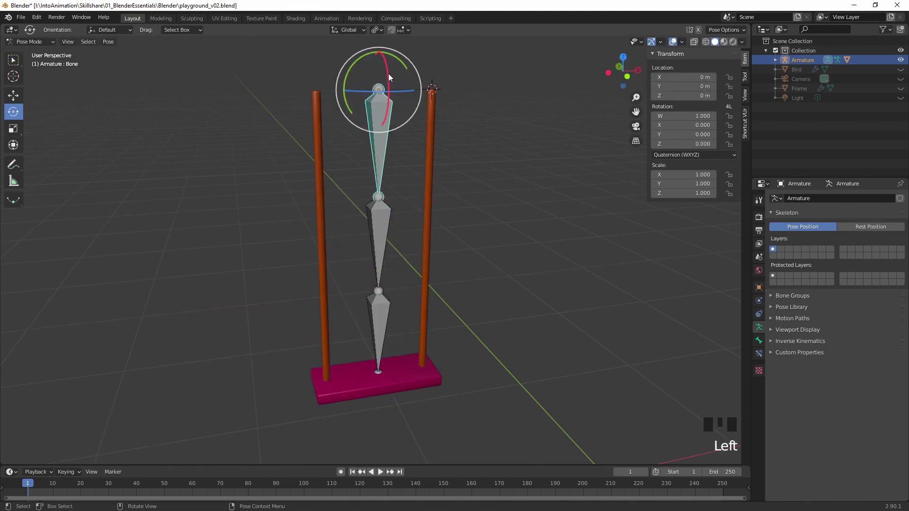
left_click_drag(388, 73, 396, 109)
key("ctrl+z")
left_click(47, 40)
left_click(39, 52)
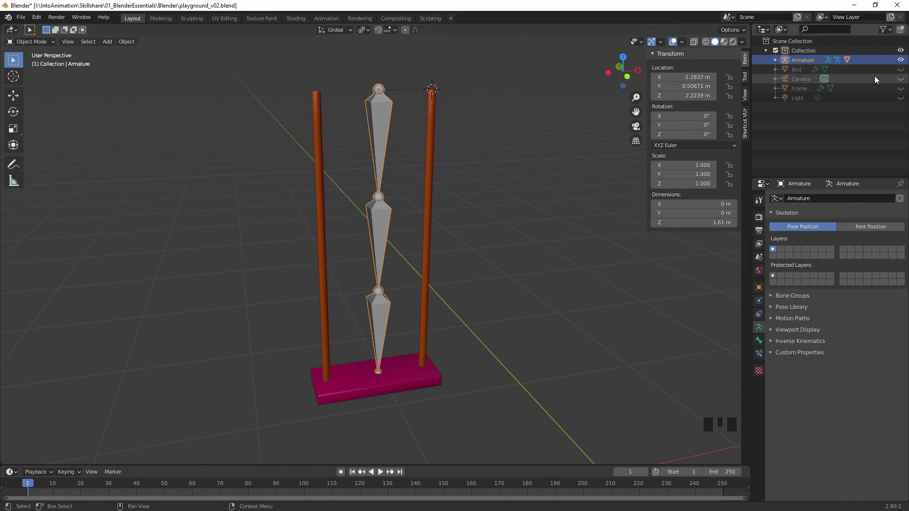
Unhide Bird and Frame, frame the whole playground at an angle, and deselect the armature
left_click(901, 69)
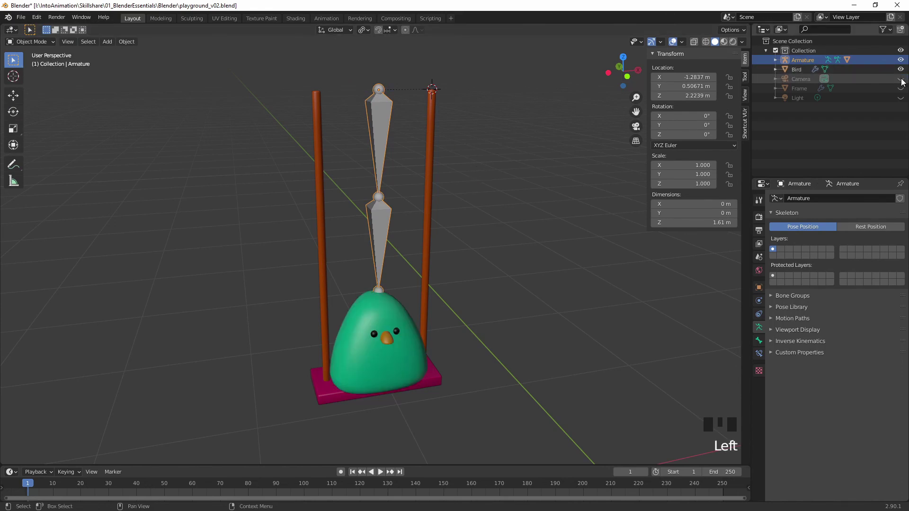
left_click(900, 88)
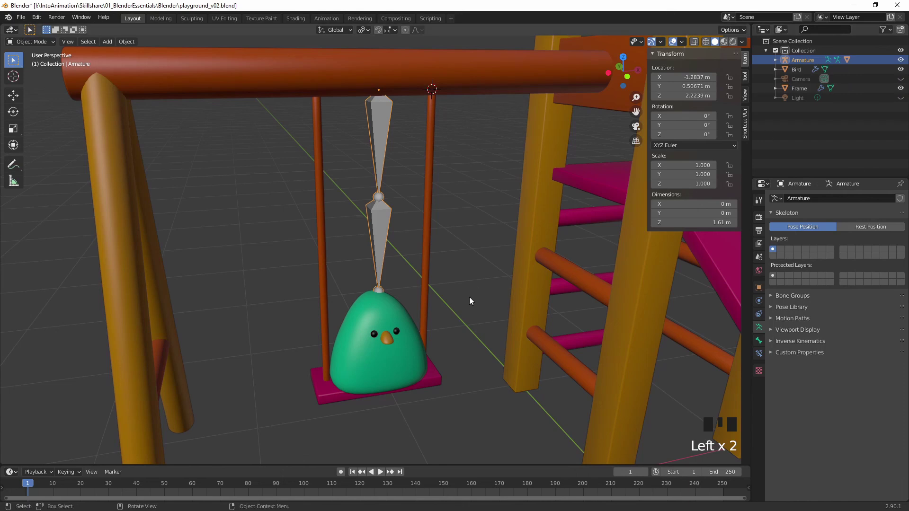
key("Home")
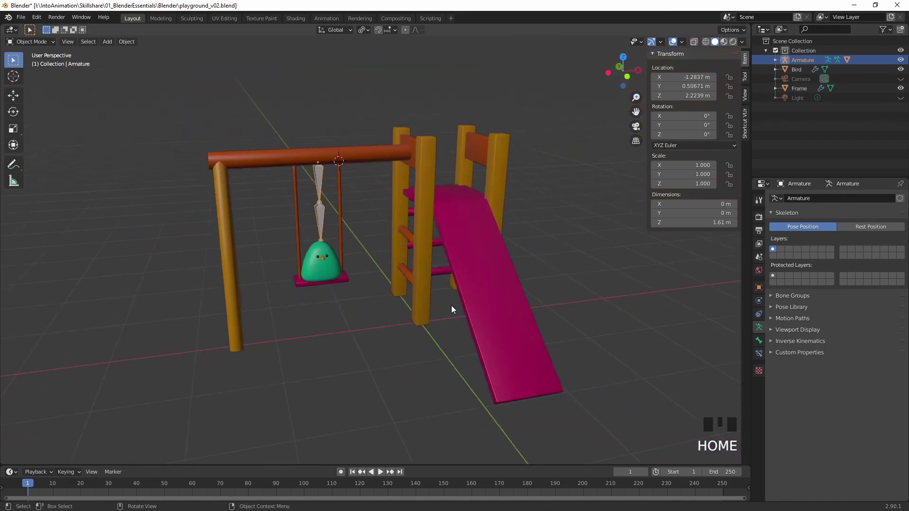
mouse_move(451, 306)
middle_mouse_down()
mouse_move(478, 298)
mouse_move(439, 302)
middle_mouse_up()
left_click(340, 223)
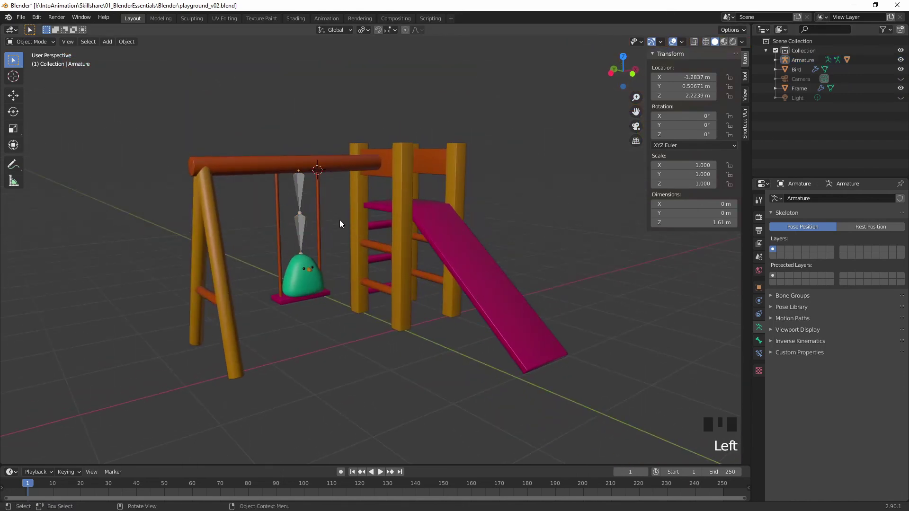